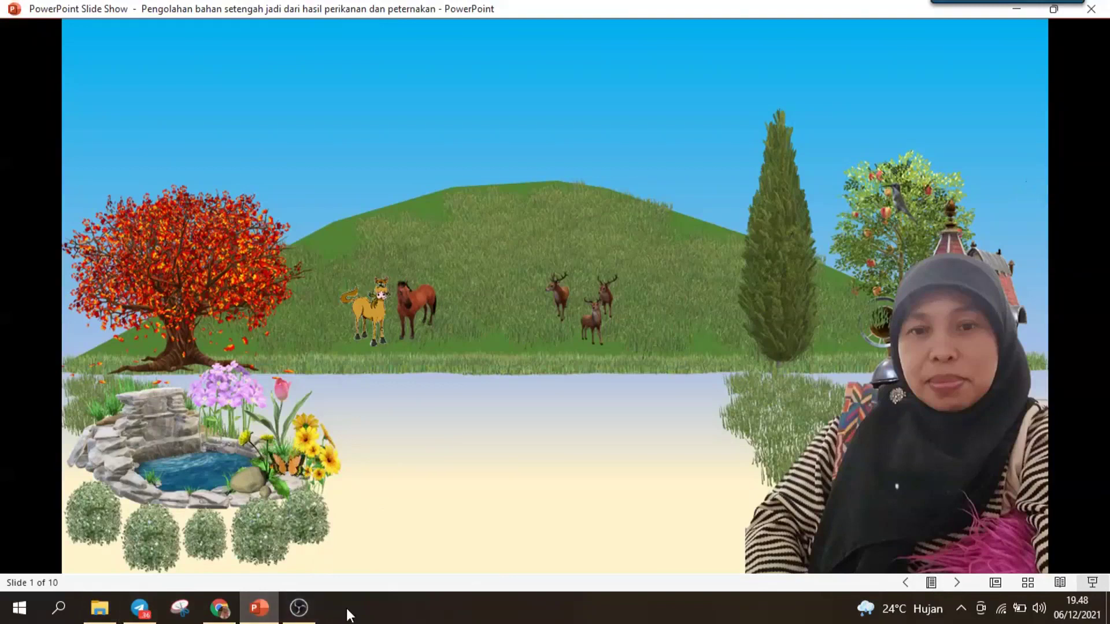
# Switch to OBS and try to add a Window Capture source named "slide show" to the media scene
pyautogui.click(301, 611)
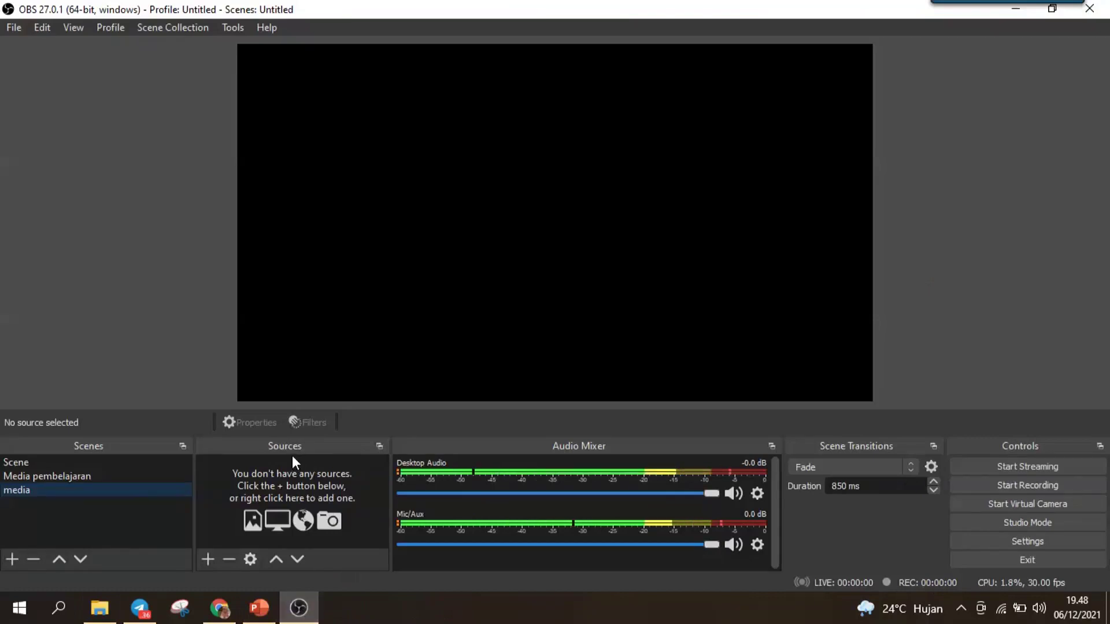
pyautogui.click(209, 559)
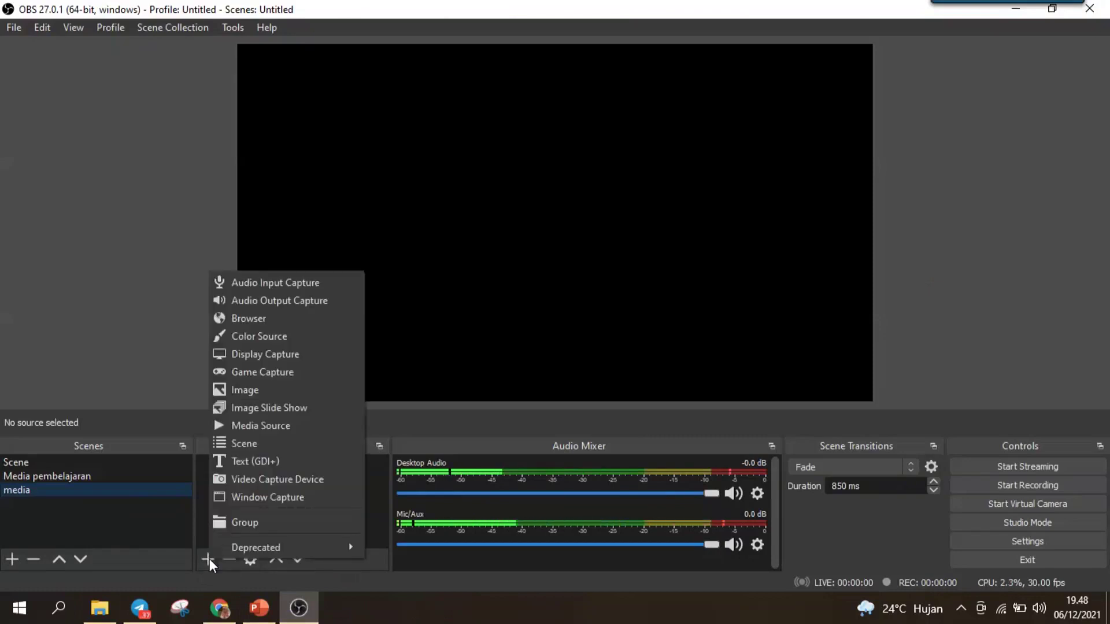
pyautogui.click(284, 499)
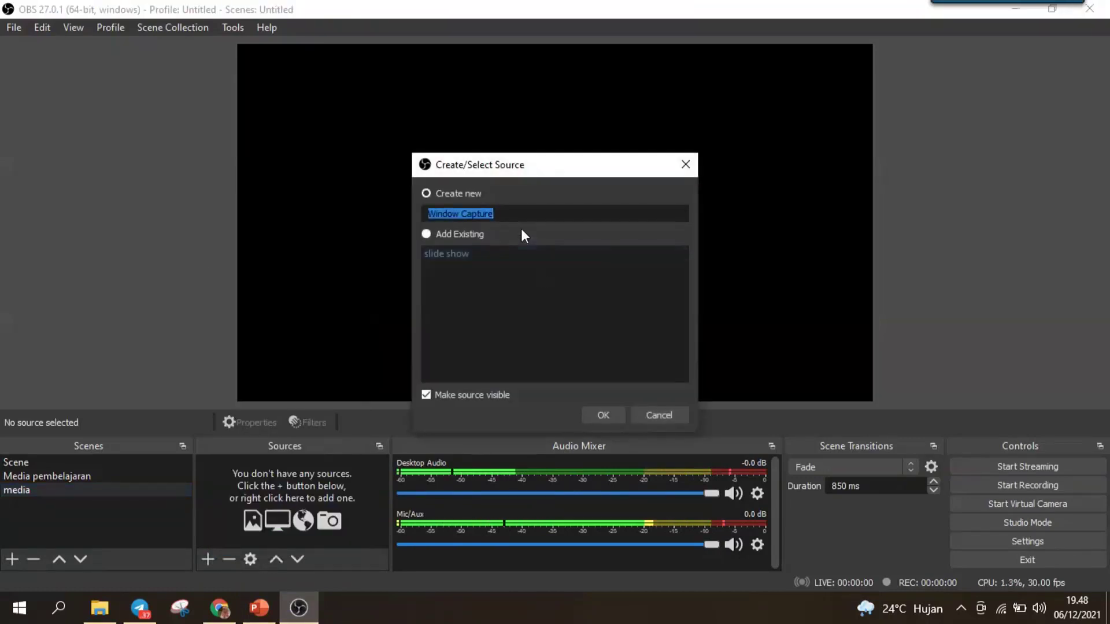
pyautogui.write('slide s')
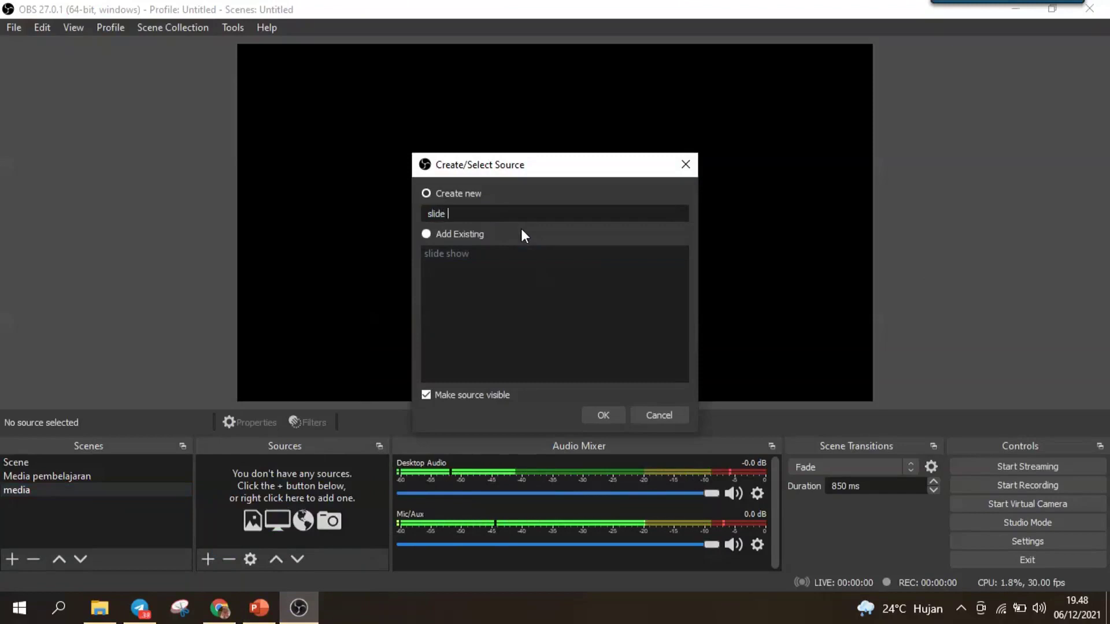
pyautogui.write('how')
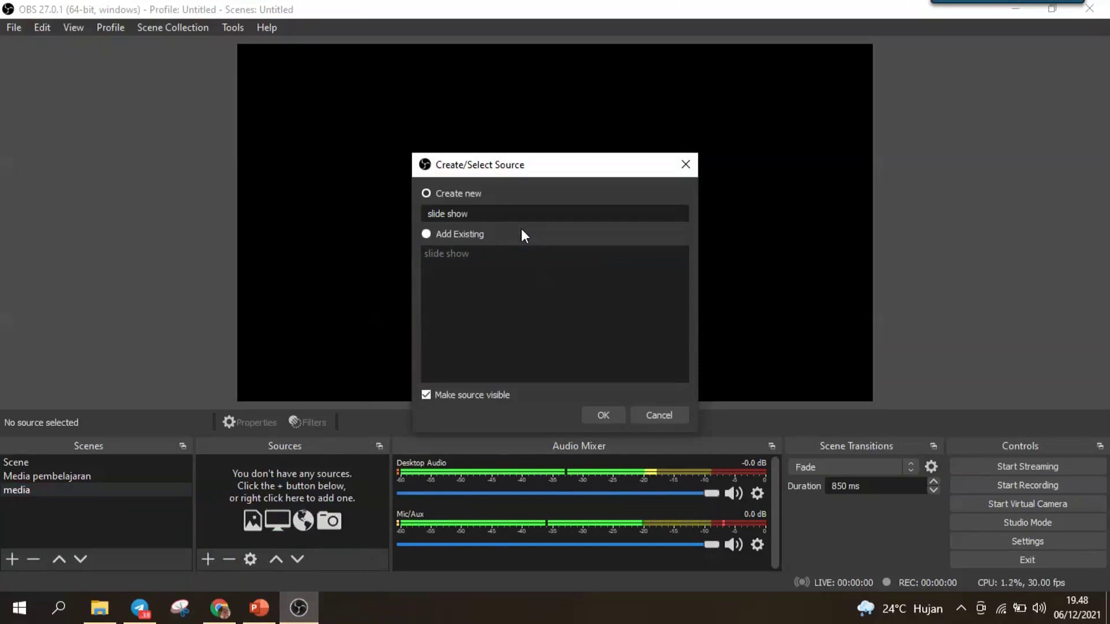
pyautogui.click(603, 415)
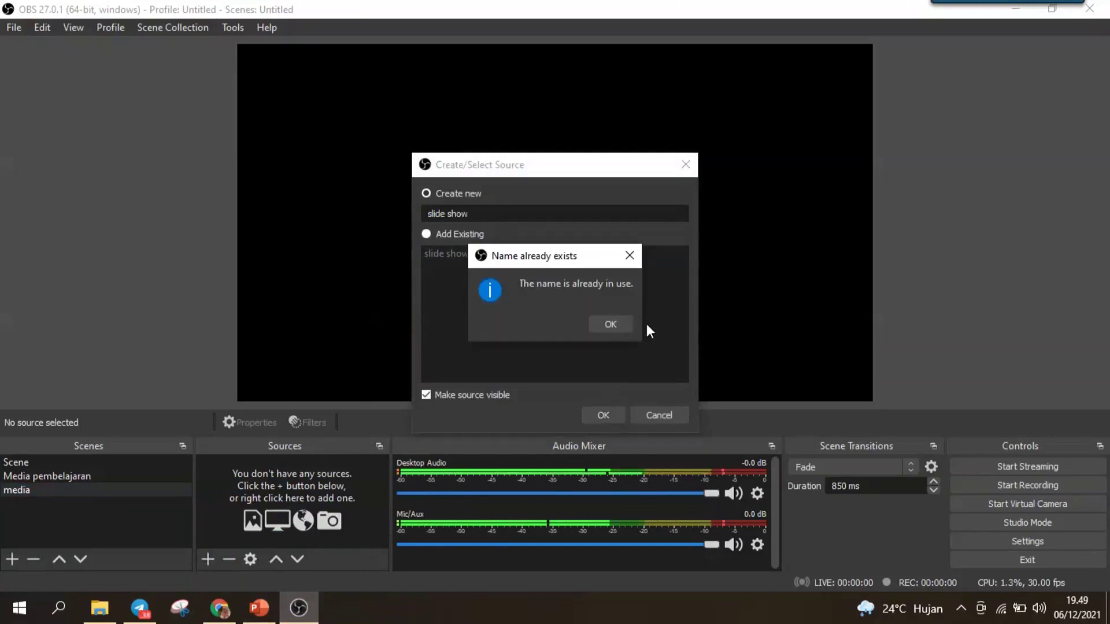
pyautogui.click(630, 255)
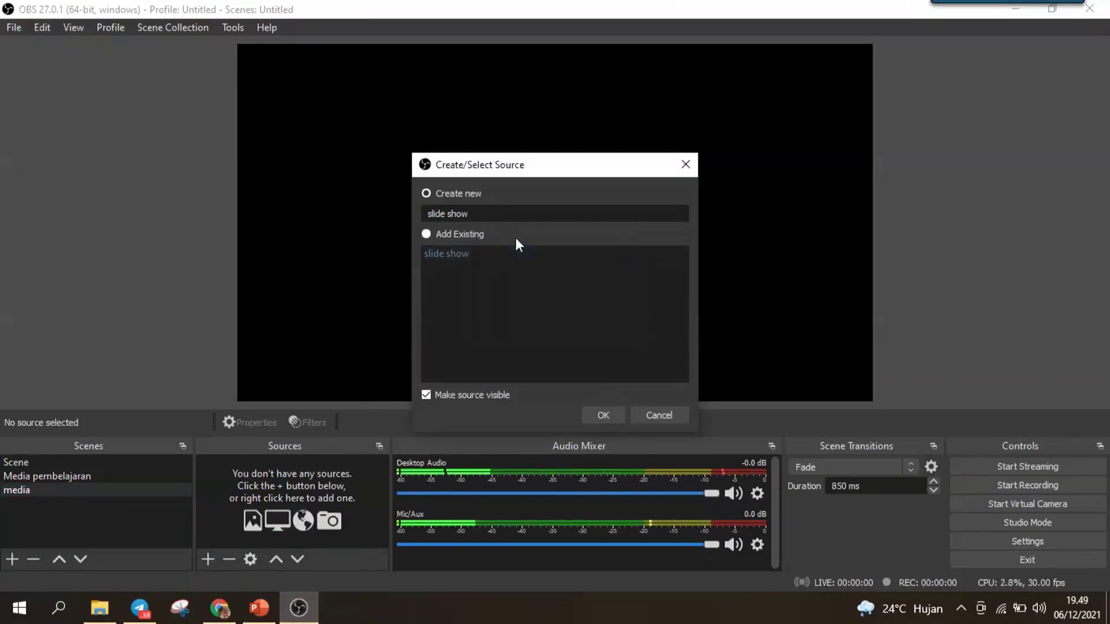
# Clear the source name, re-enter it as "slide show" and try creating the window capture again
pyautogui.click(481, 214)
pyautogui.press('BackSpace')
pyautogui.press('BackSpace')
pyautogui.press('BackSpace')
pyautogui.press('BackSpace')
pyautogui.press('BackSpace')
pyautogui.press('BackSpace')
pyautogui.press('BackSpace')
pyautogui.press('BackSpace')
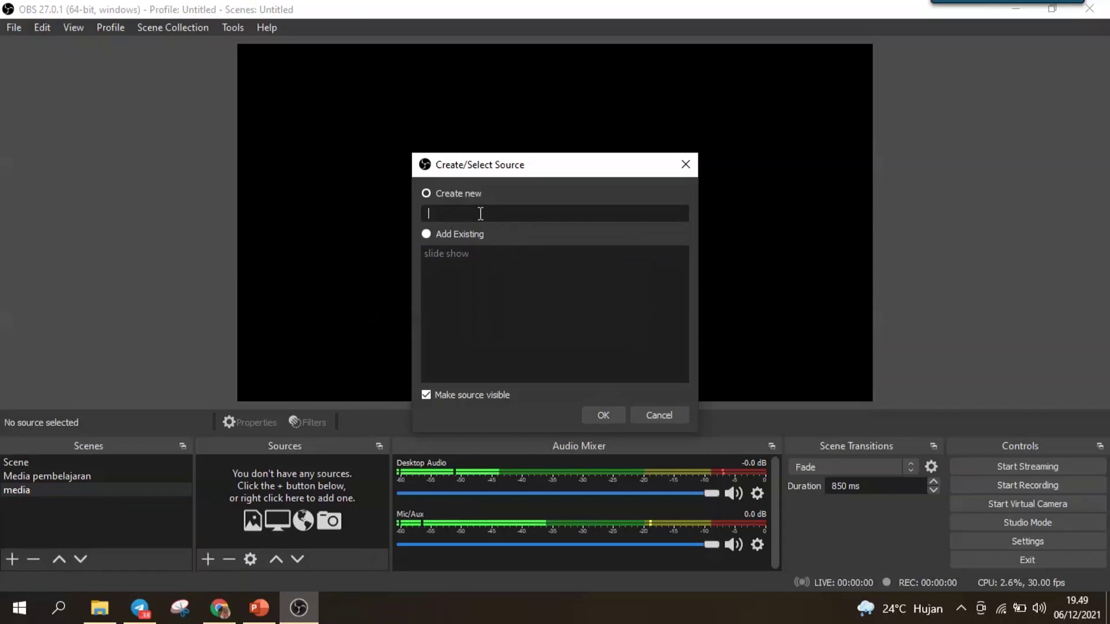
pyautogui.write('slide show')
pyautogui.click(605, 418)
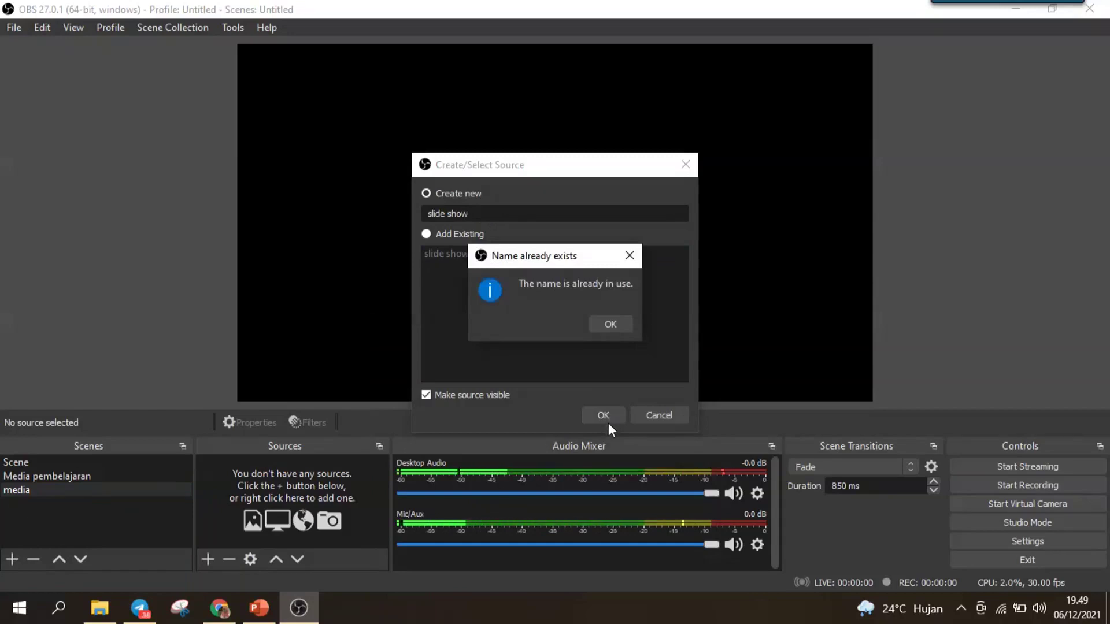
pyautogui.click(611, 322)
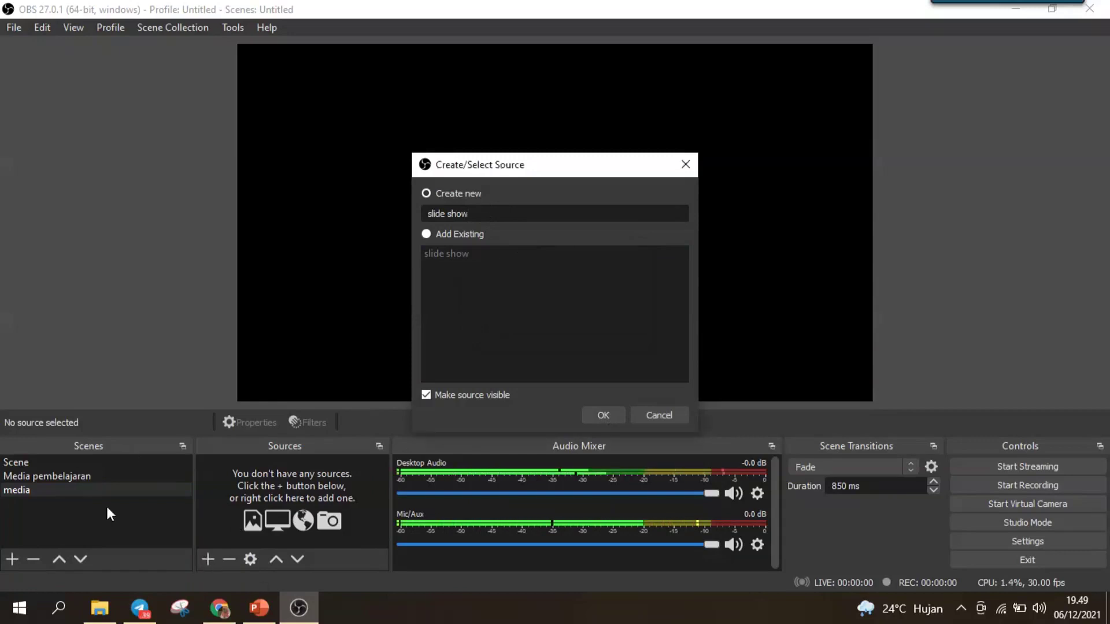
pyautogui.click(84, 473)
# Create the window capture source as "slide show1" and accept its properties with the PowerPoint slide show as the captured window
pyautogui.click(501, 213)
pyautogui.write('1')
pyautogui.click(603, 416)
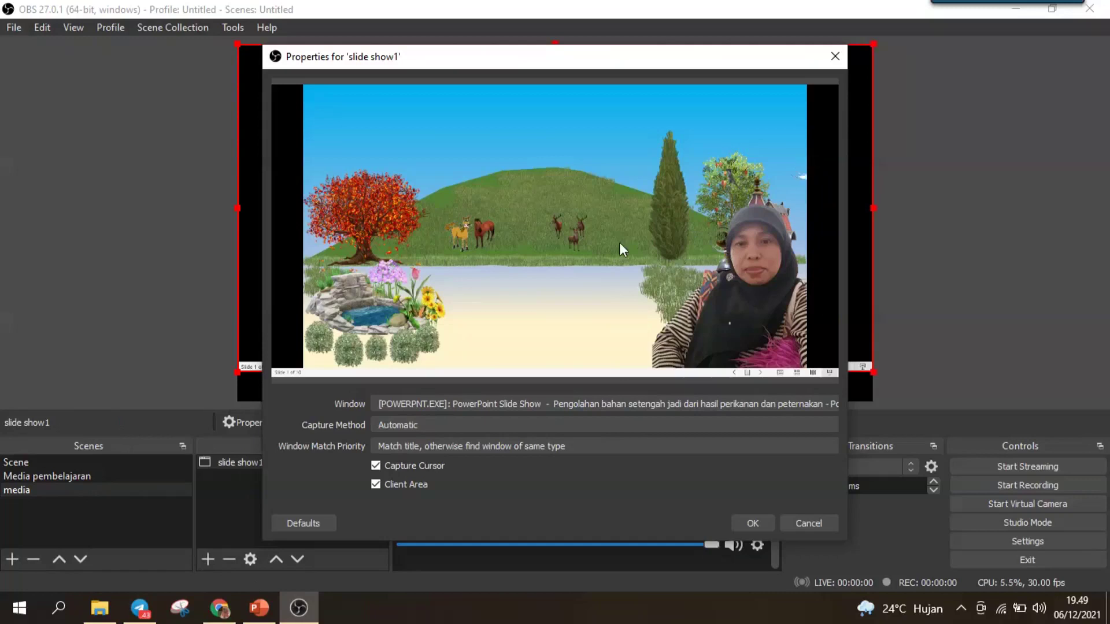
pyautogui.click(751, 523)
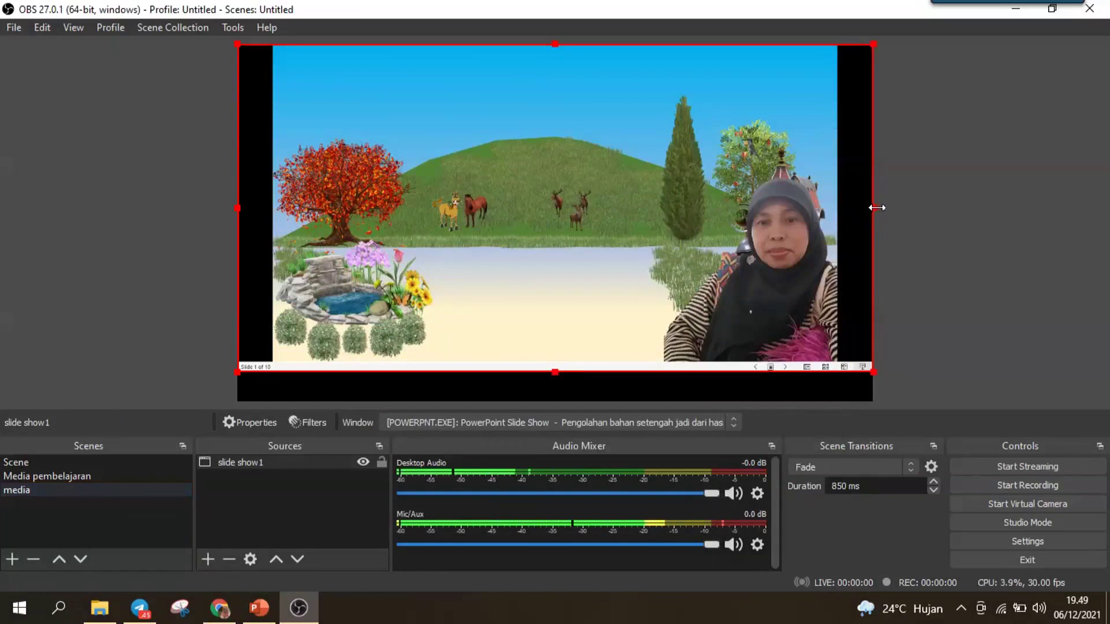
# Enlarge the slide show capture sideways in both directions until the slide fills the canvas and its black side margins fall outside
pyautogui.moveTo(878, 207); pyautogui.dragTo(911, 208)
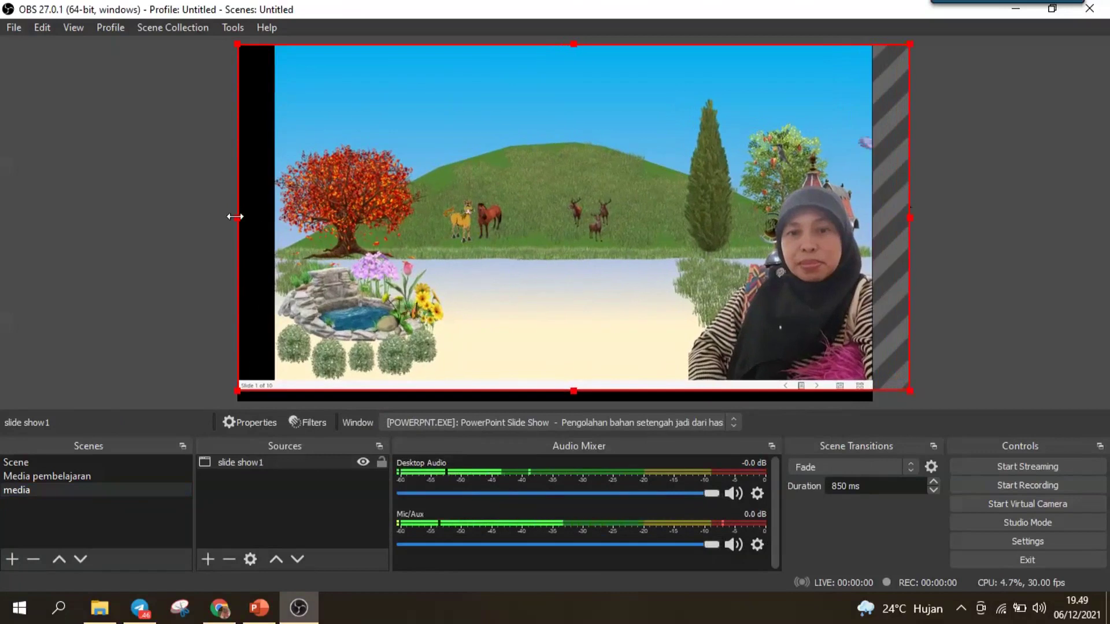
pyautogui.moveTo(234, 216); pyautogui.dragTo(198, 221)
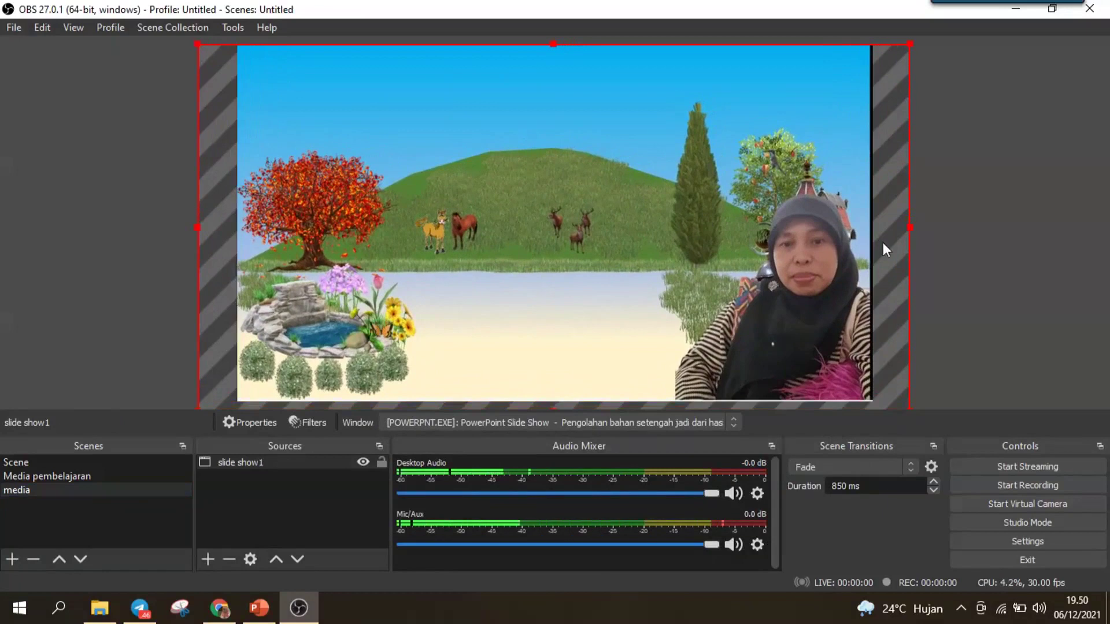
pyautogui.moveTo(910, 227); pyautogui.dragTo(913, 225)
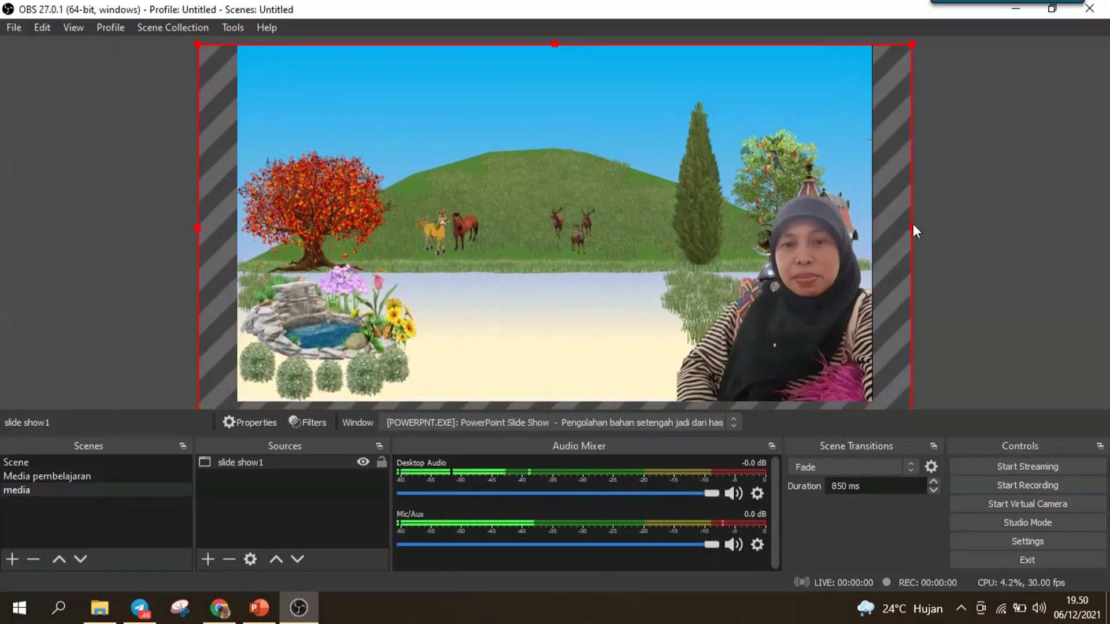
pyautogui.click(965, 220)
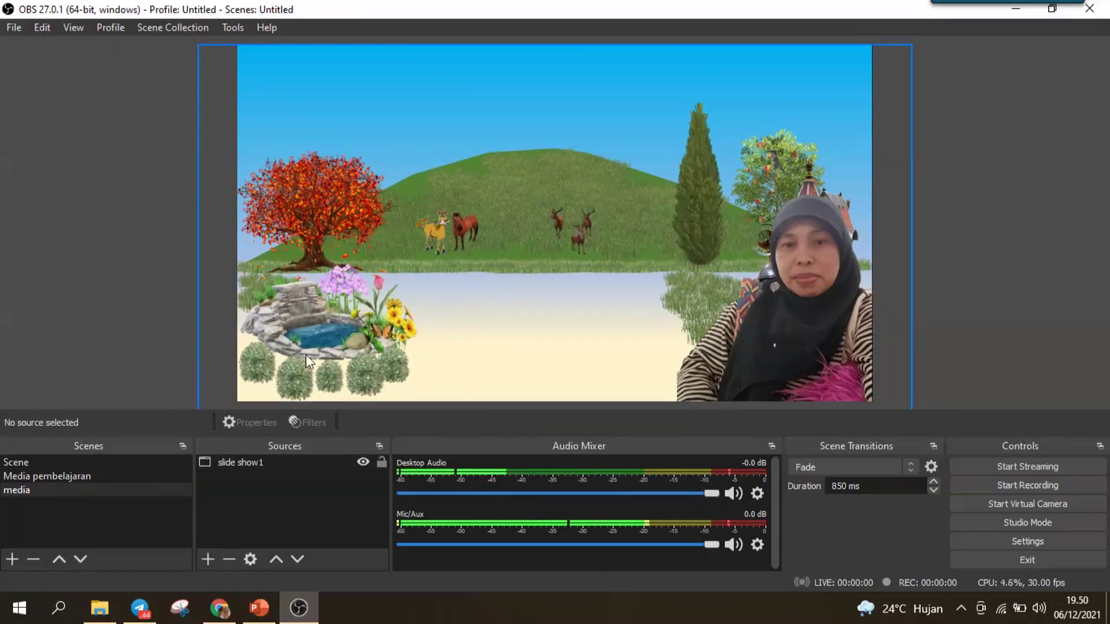
# Try to add a Video Capture Device source named "webcam" to the media scene
pyautogui.click(207, 559)
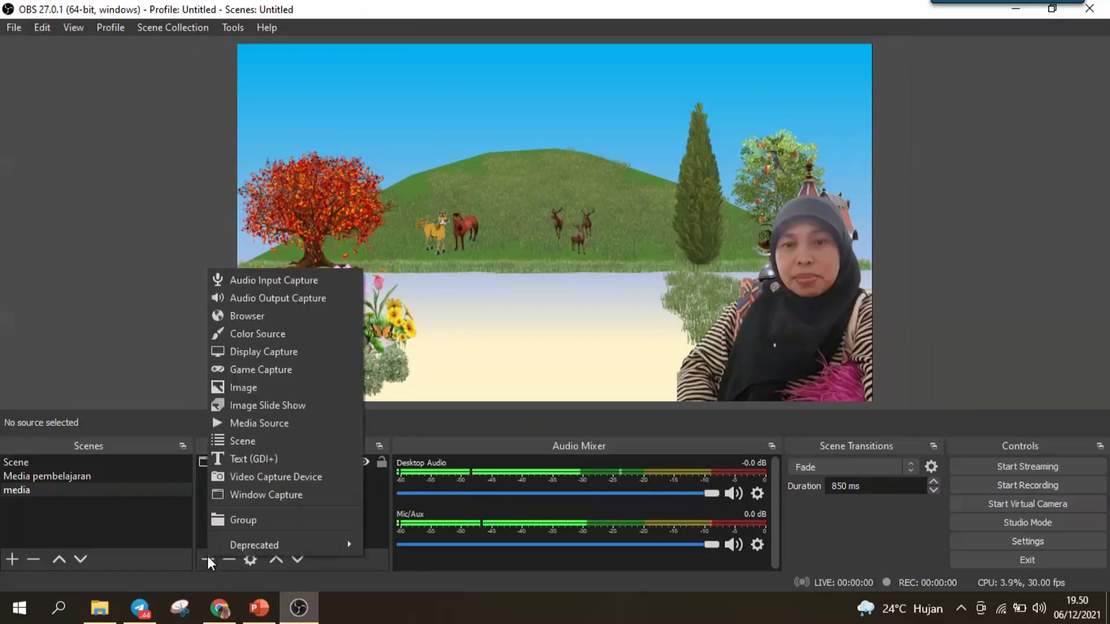
pyautogui.click(303, 480)
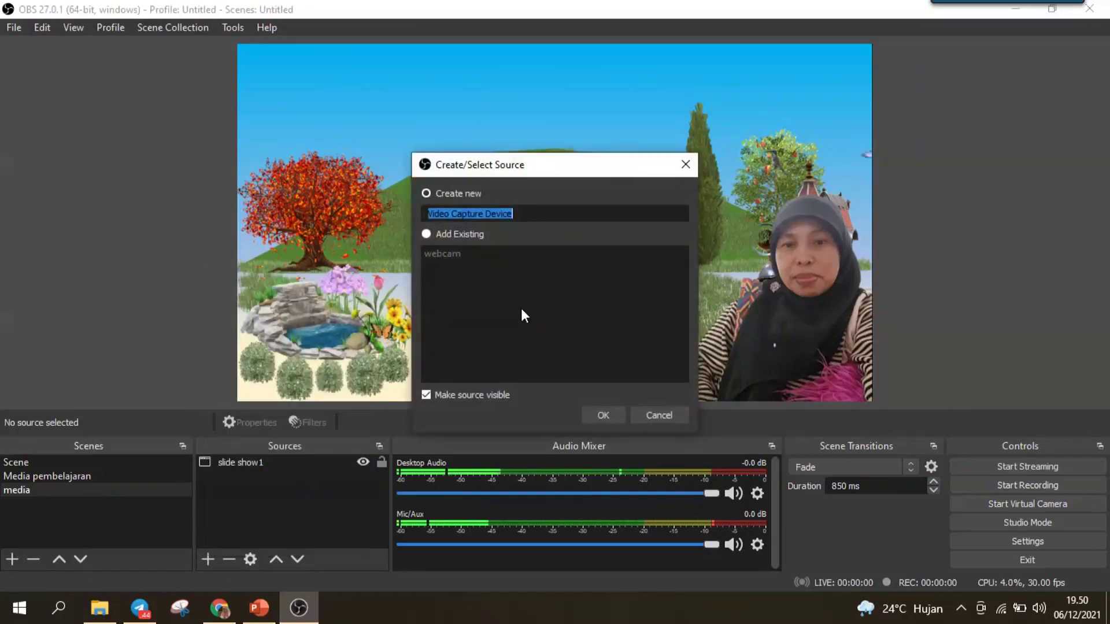
pyautogui.write('webcam')
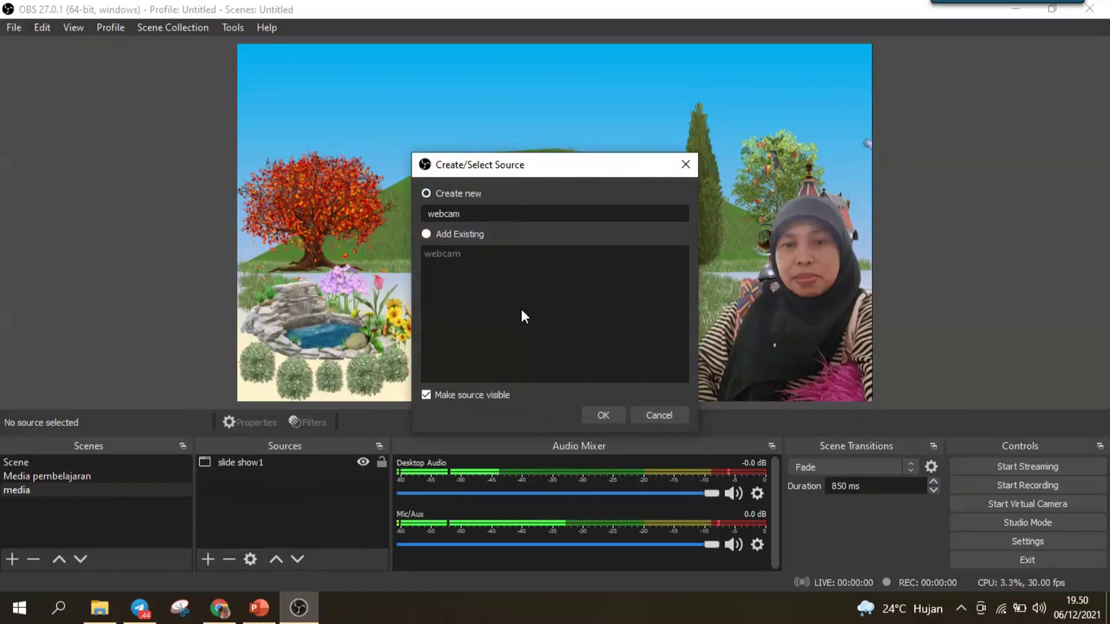
pyautogui.click(604, 415)
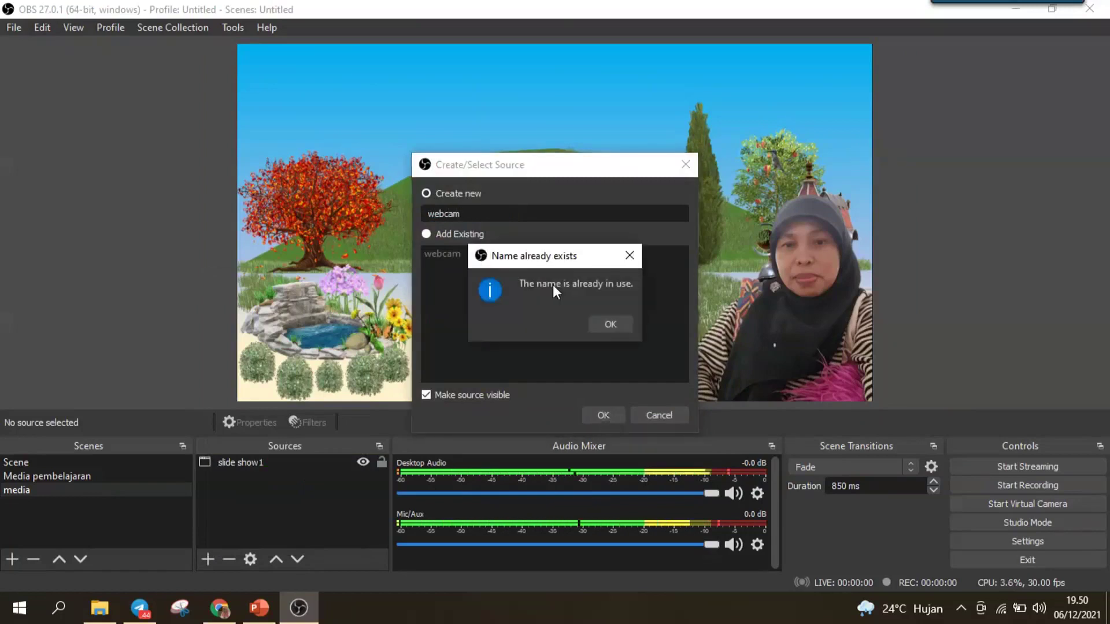
pyautogui.click(617, 328)
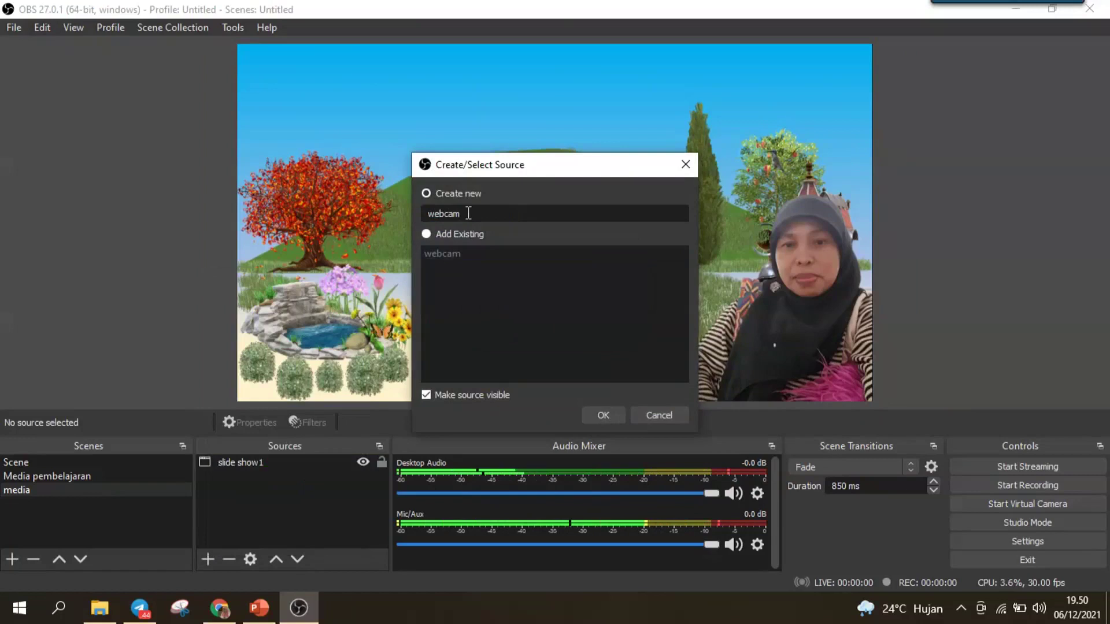
# Create the video capture source as "webcam1", choose Integrated Webcam as its device, and dismiss its properties without applying them
pyautogui.write('1')
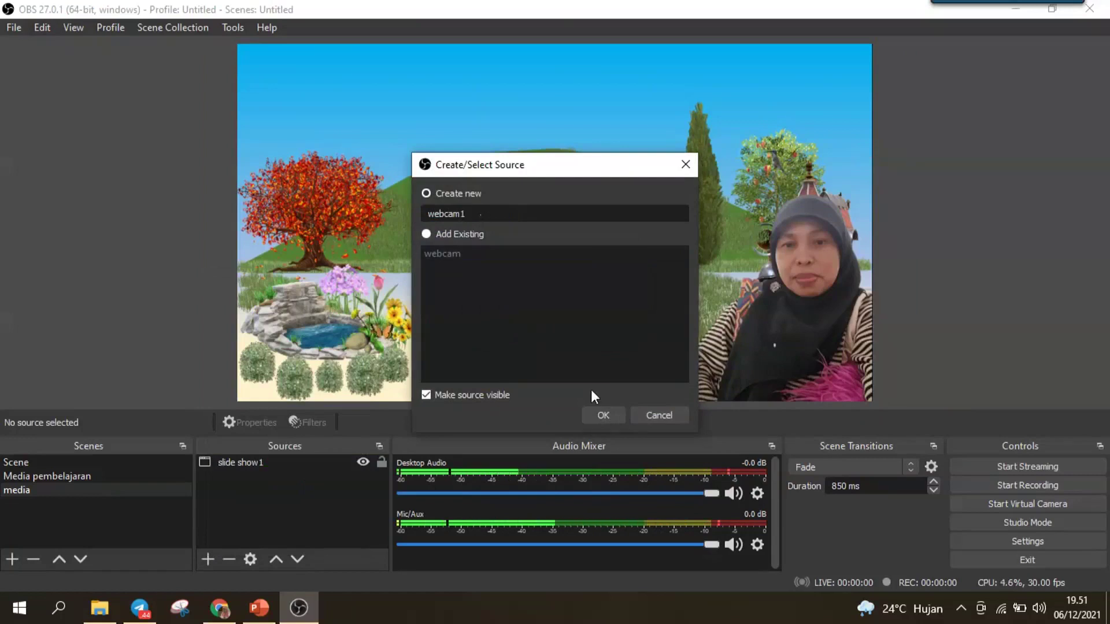
pyautogui.click(605, 414)
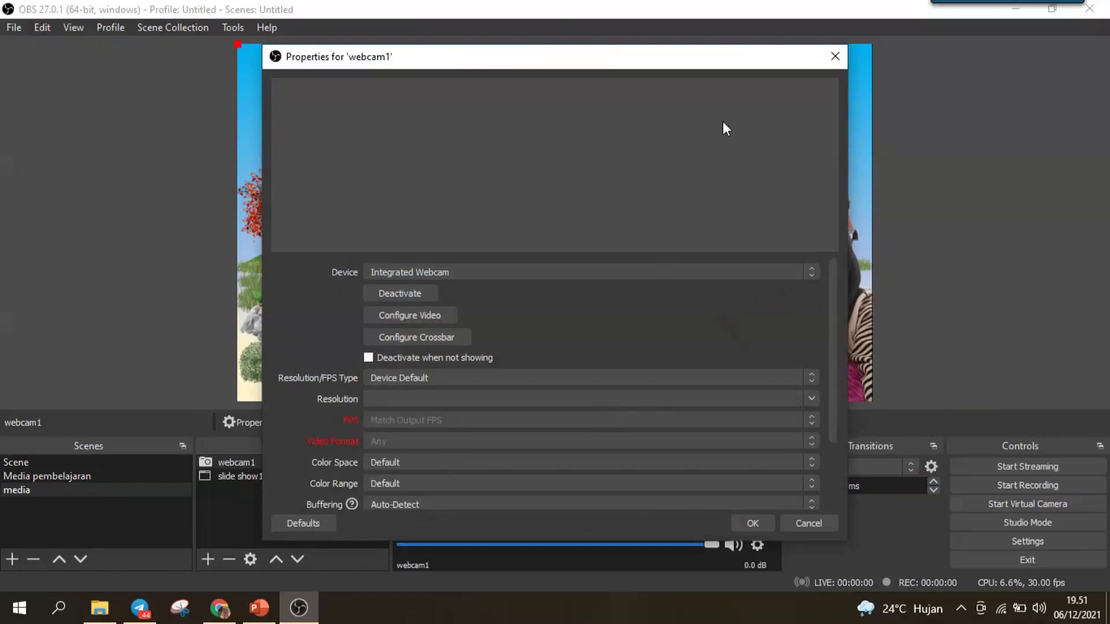
pyautogui.click(563, 272)
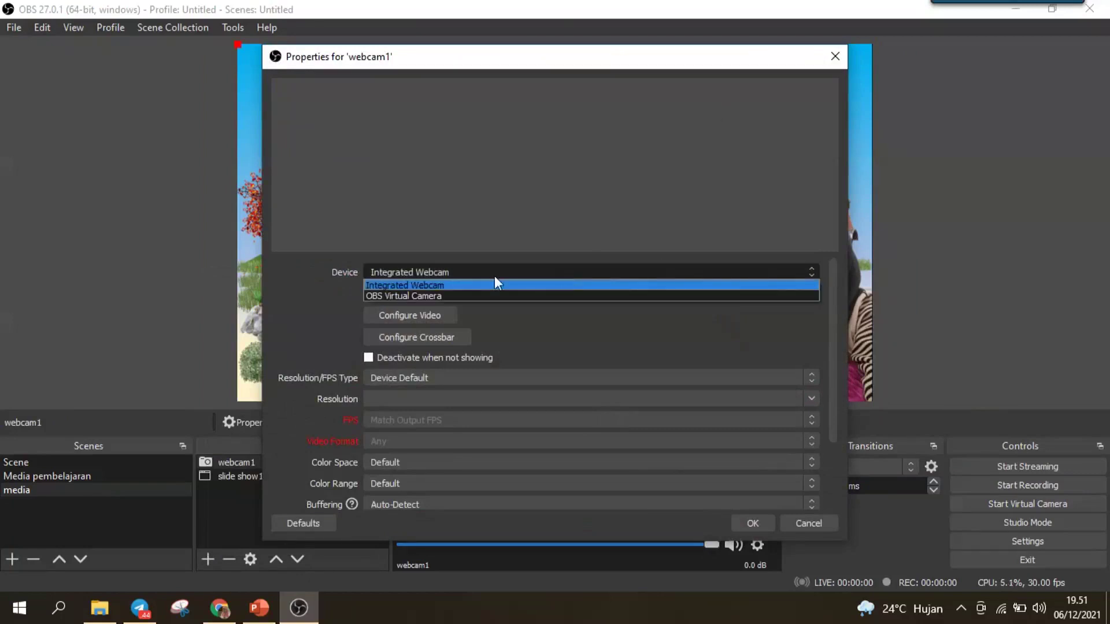
pyautogui.click(454, 287)
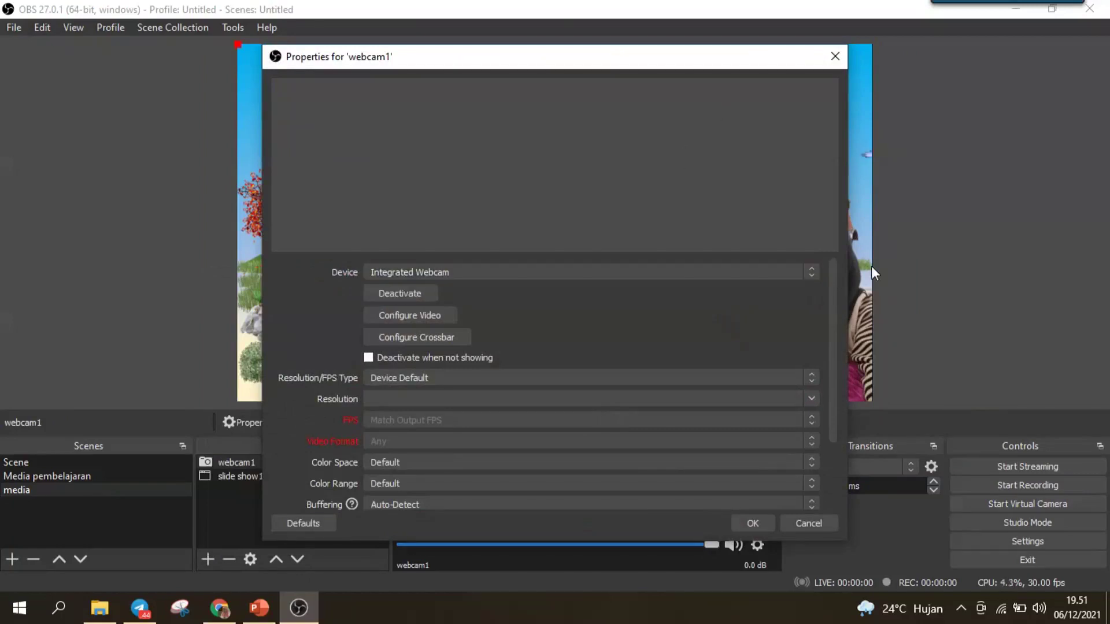
pyautogui.click(808, 523)
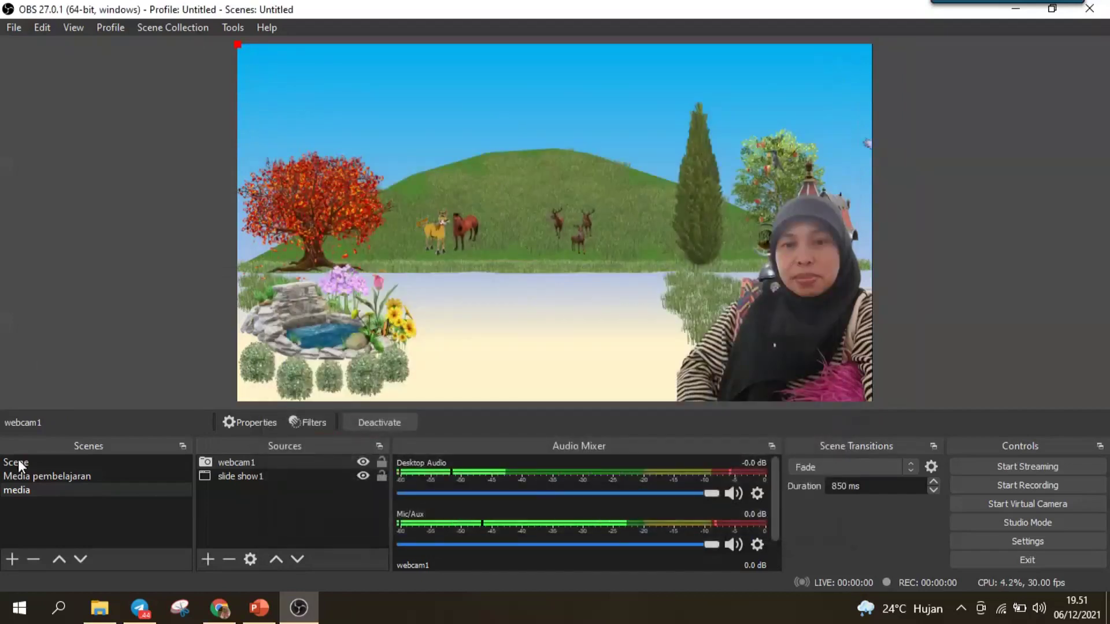
# Remove the "Media pembelajaran" scene from the scene collection
pyautogui.click(43, 477)
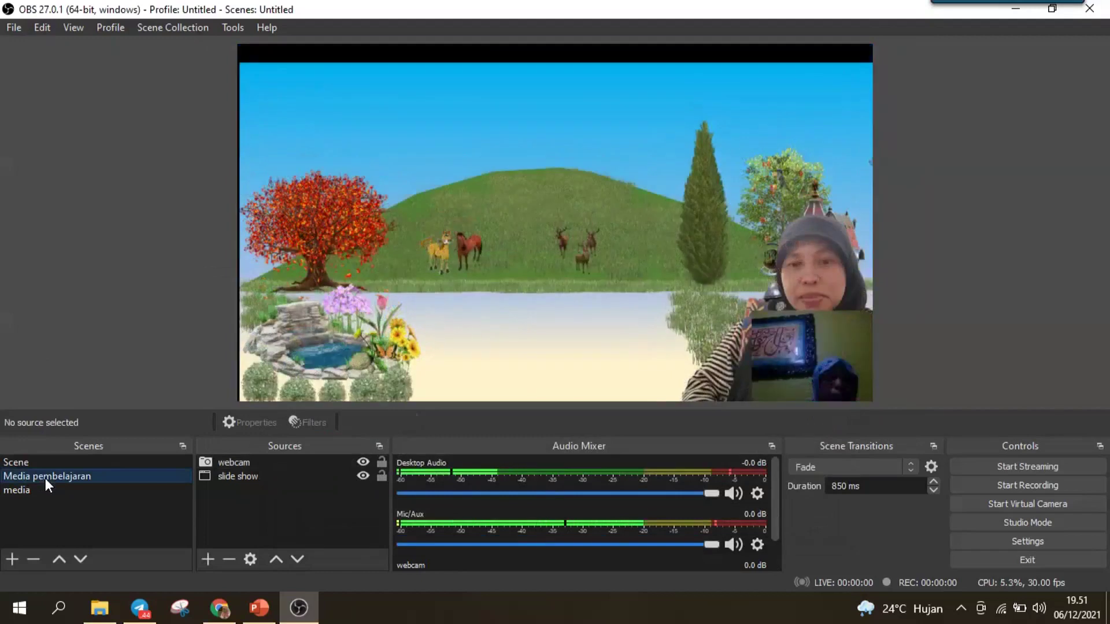
pyautogui.rightClick(45, 478)
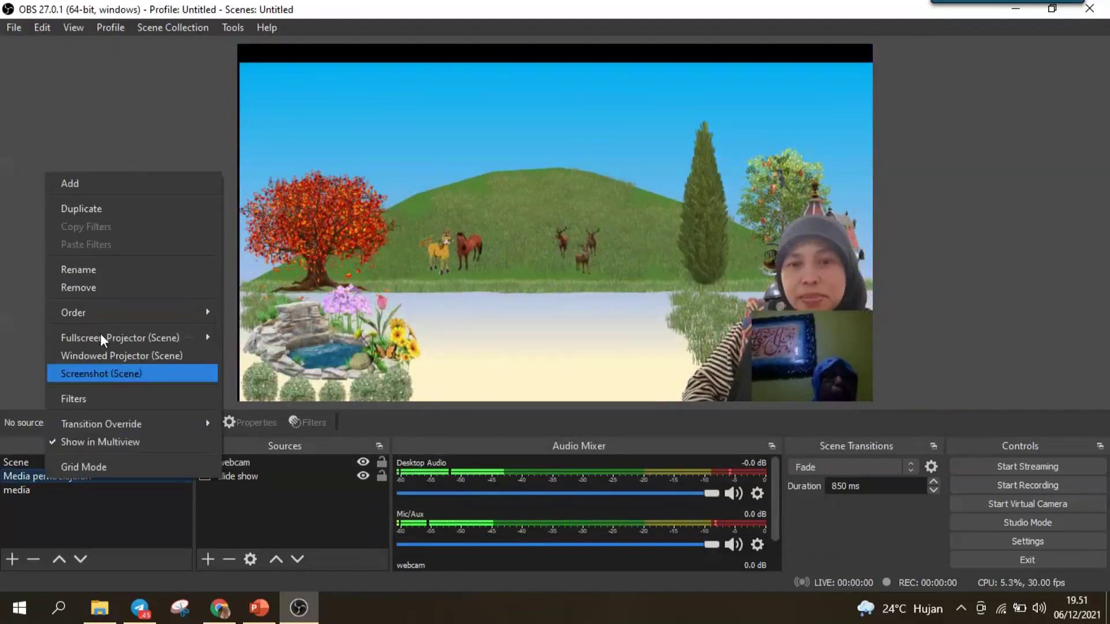
pyautogui.click(90, 288)
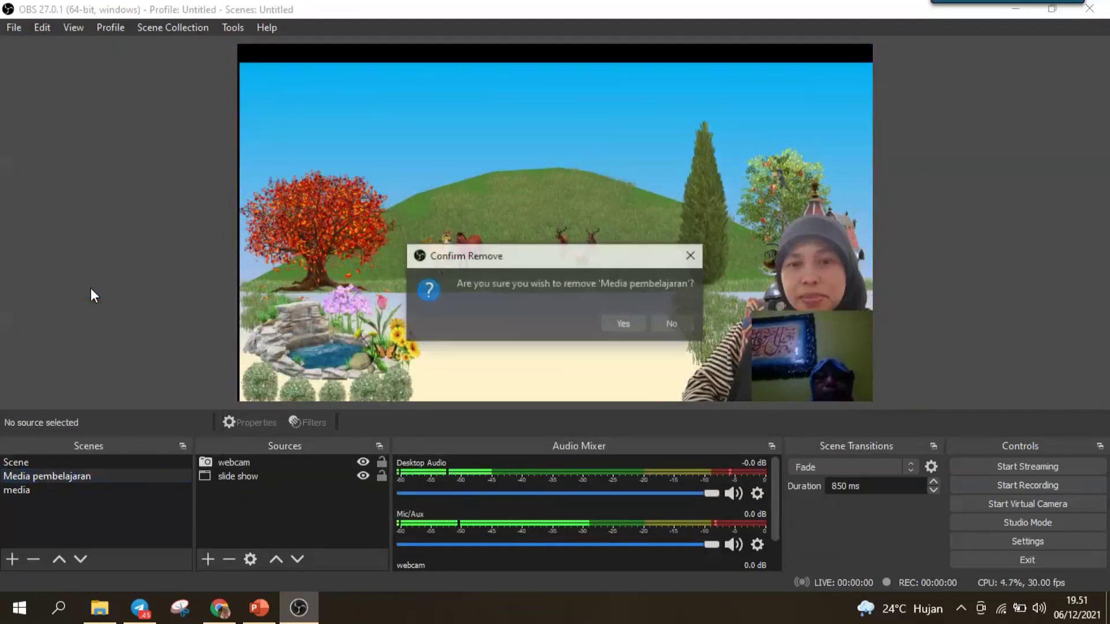
pyautogui.click(624, 324)
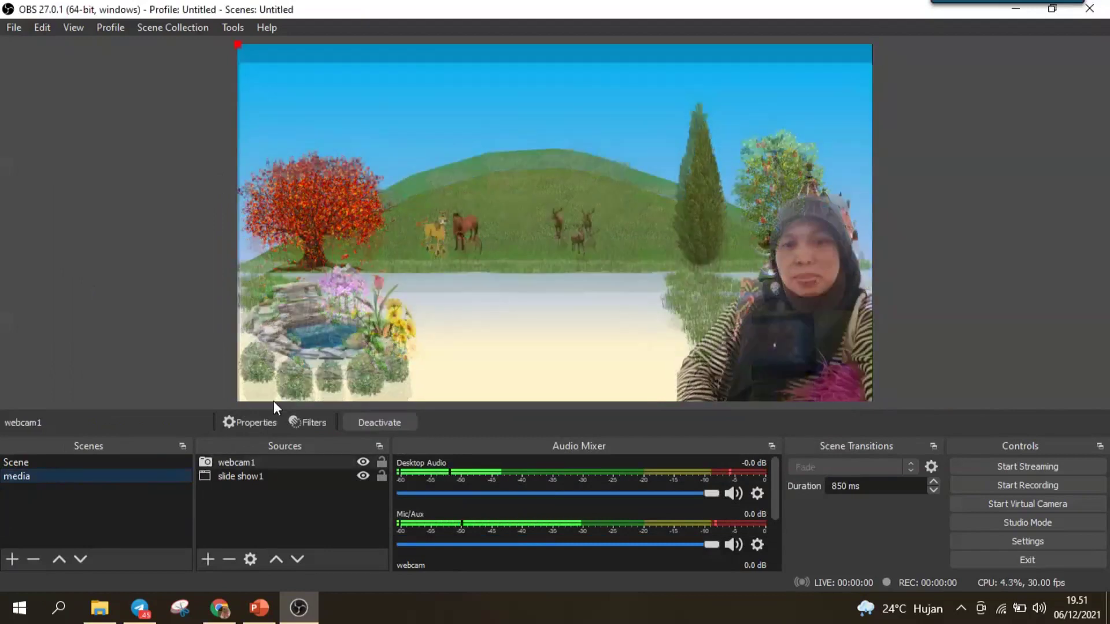
# Add a Video Capture Device source named "webcam" to the media scene, keeping Integrated Webcam as its device
pyautogui.click(210, 554)
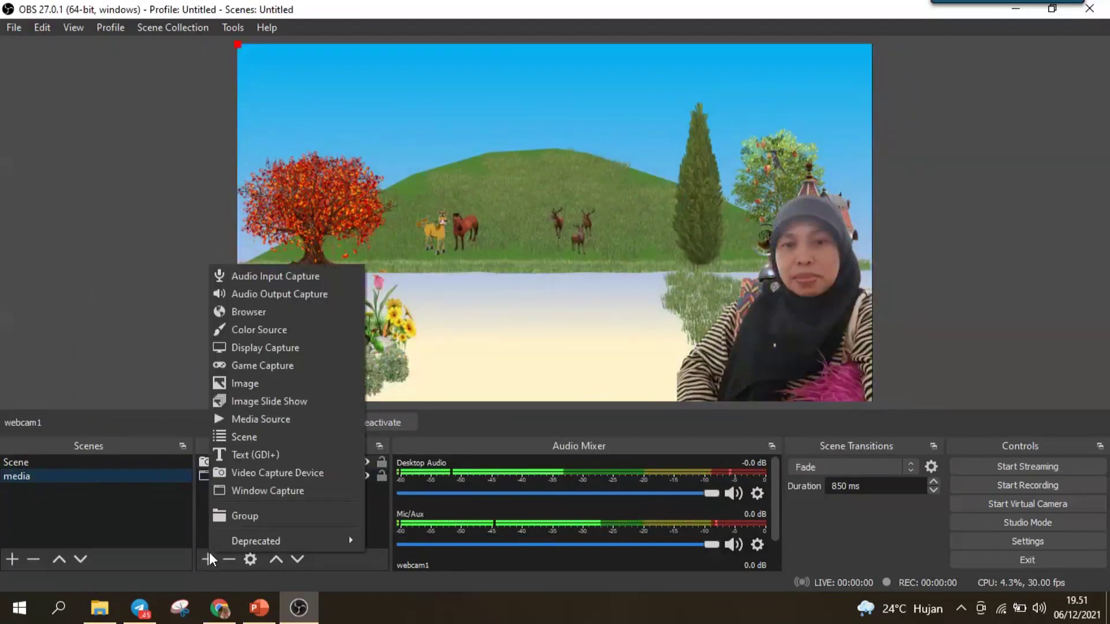
pyautogui.click(283, 475)
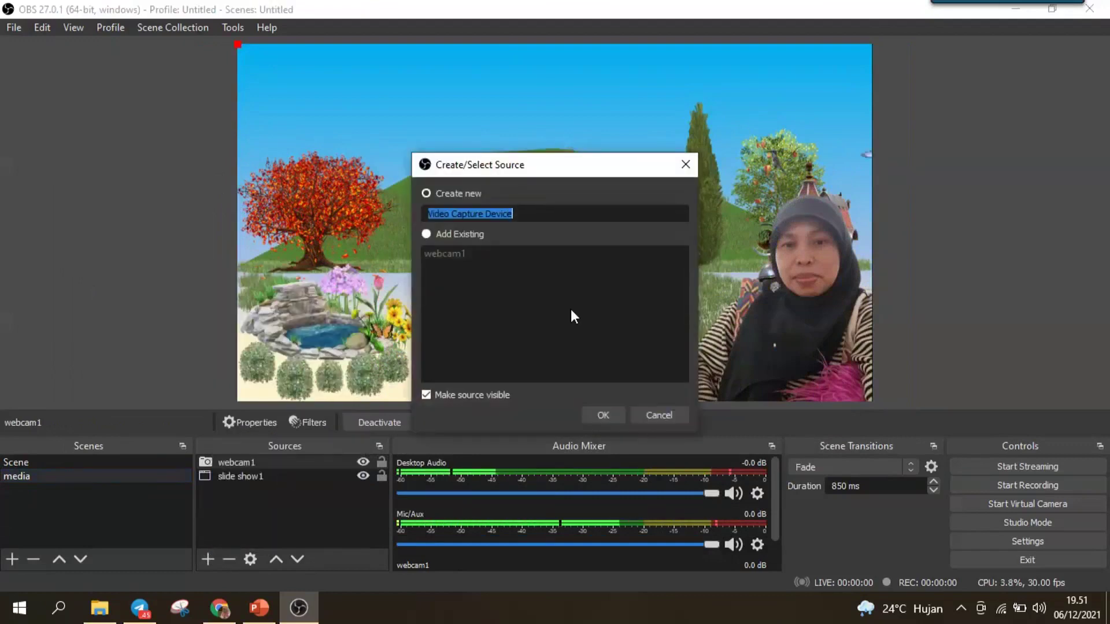
pyautogui.write('webcam')
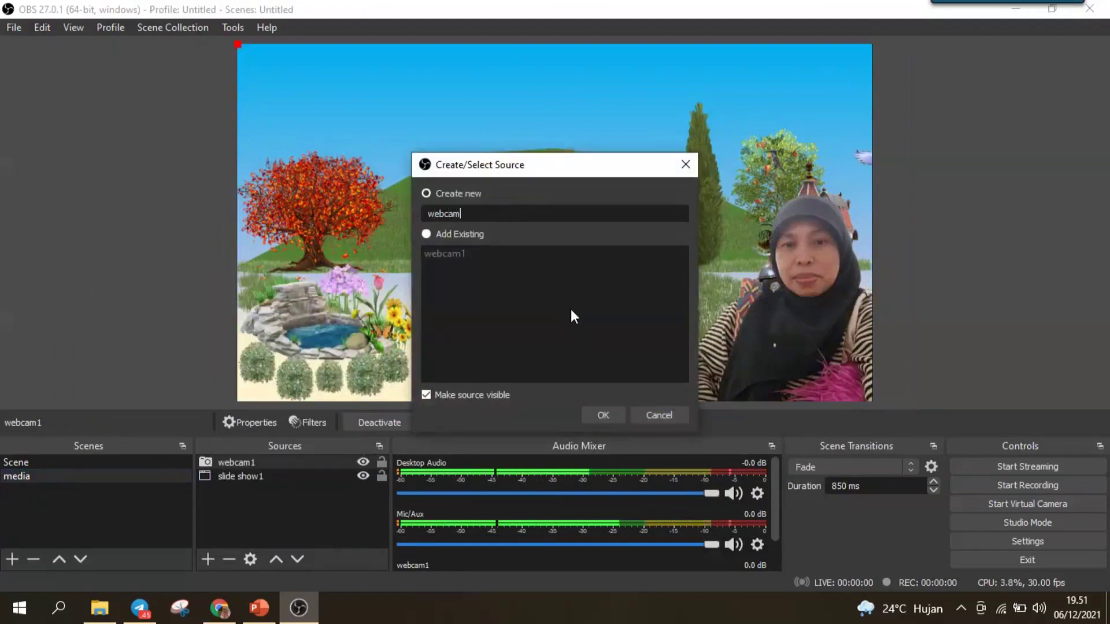
pyautogui.click(609, 410)
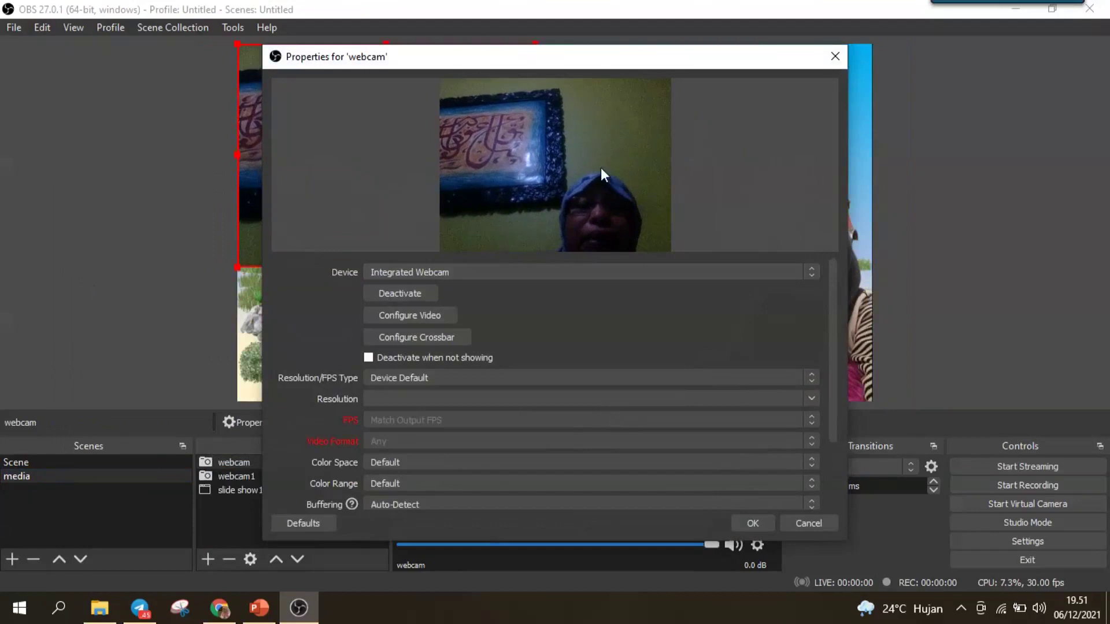
pyautogui.click(758, 525)
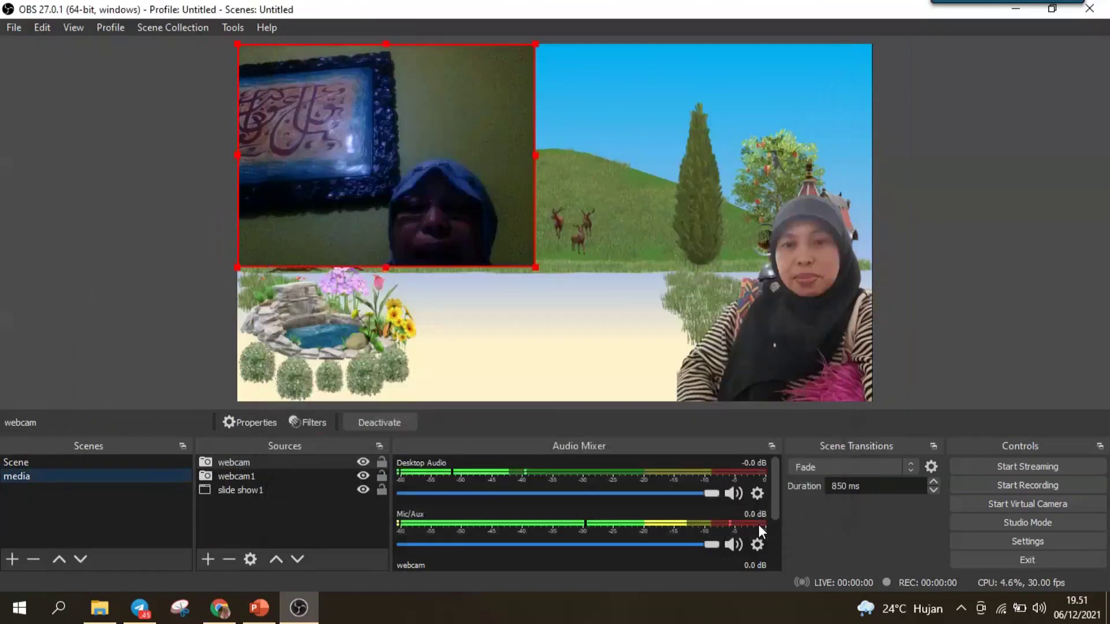
# Shrink the webcam source and place it in the lower-right corner of the canvas over the slide show
pyautogui.moveTo(483, 188); pyautogui.dragTo(651, 164)
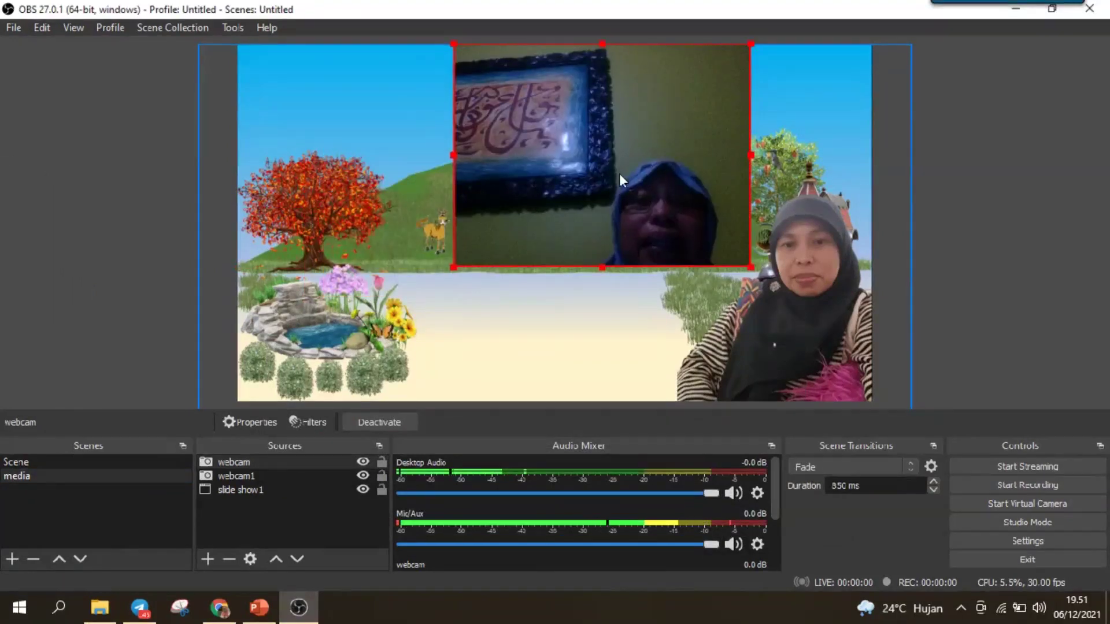
pyautogui.click(630, 199)
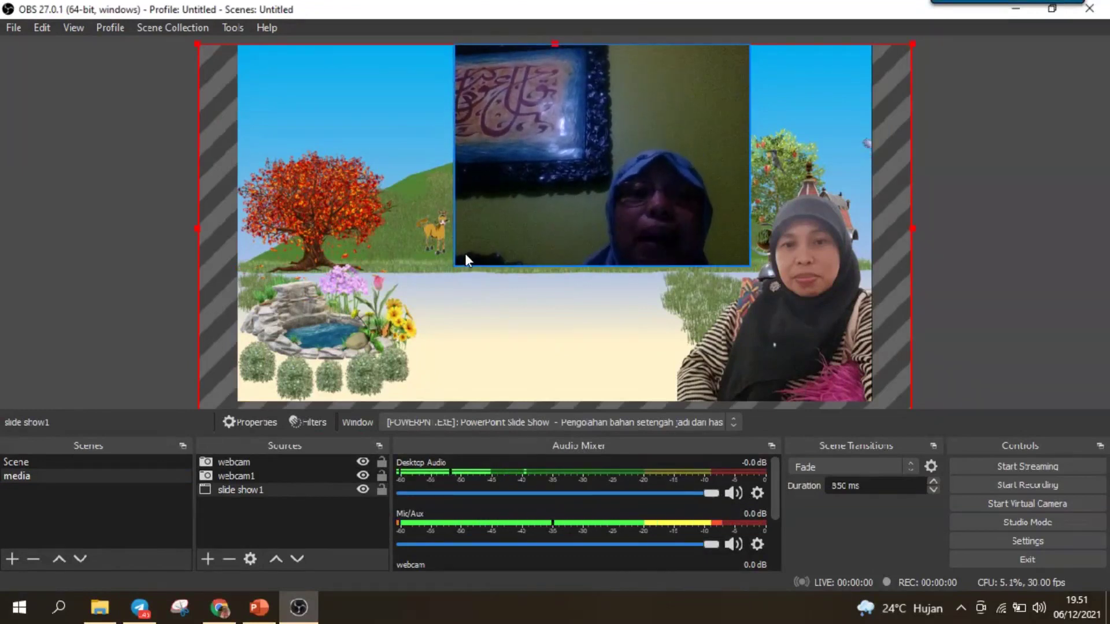
pyautogui.click(494, 177)
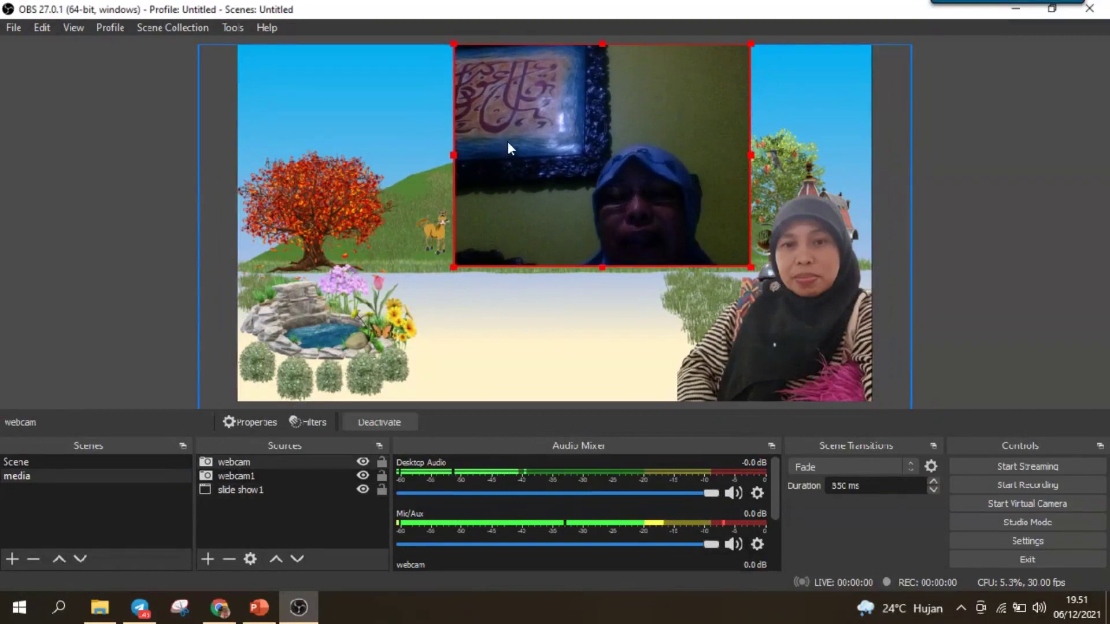
pyautogui.moveTo(455, 154); pyautogui.dragTo(620, 137)
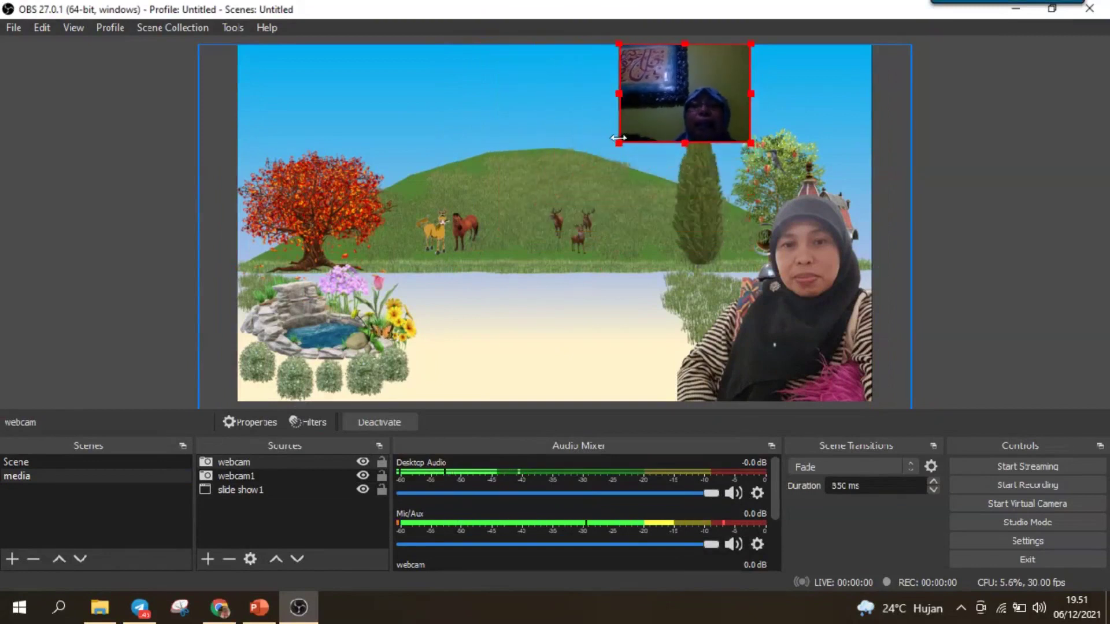
pyautogui.moveTo(671, 103); pyautogui.dragTo(287, 359)
pyautogui.moveTo(653, 367); pyautogui.dragTo(788, 359)
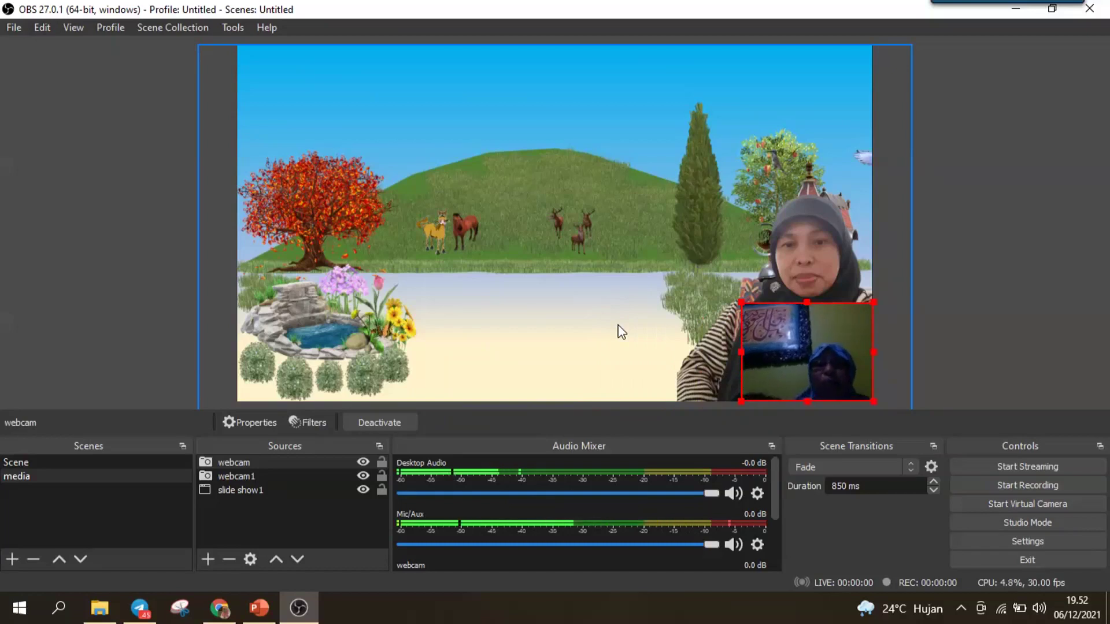
pyautogui.click(664, 351)
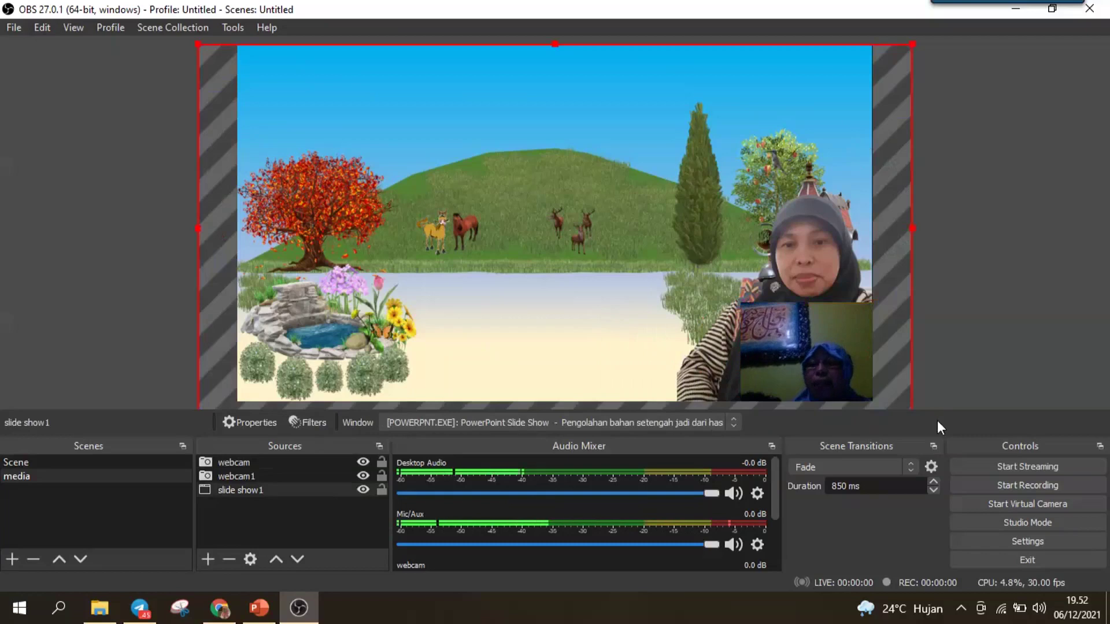
# Review the Audio and Video pages of the OBS settings
pyautogui.click(1032, 540)
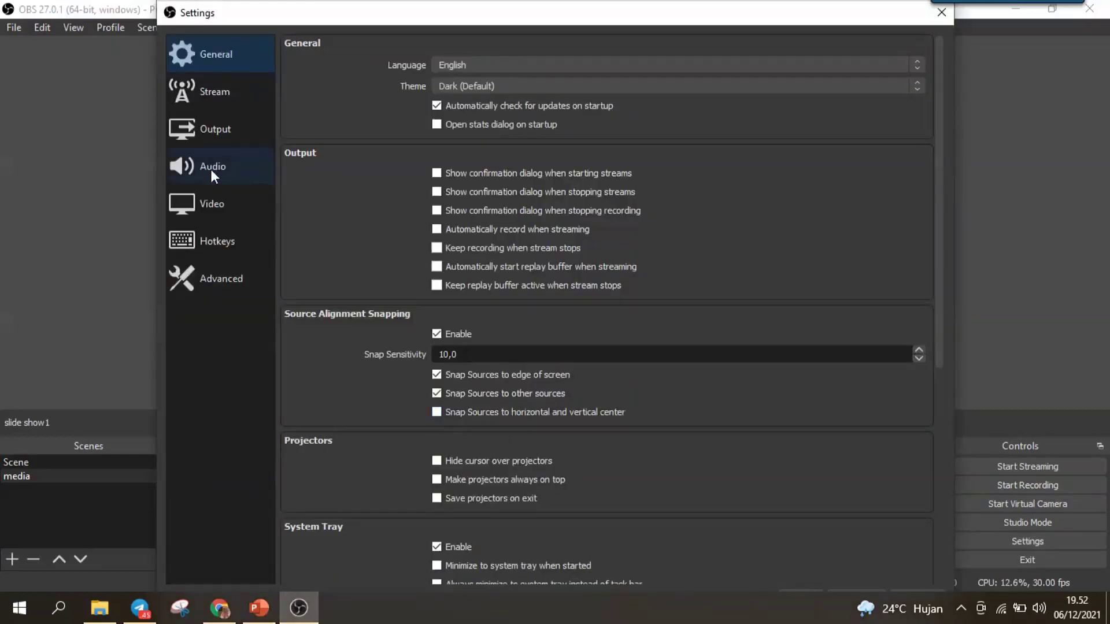
pyautogui.click(212, 173)
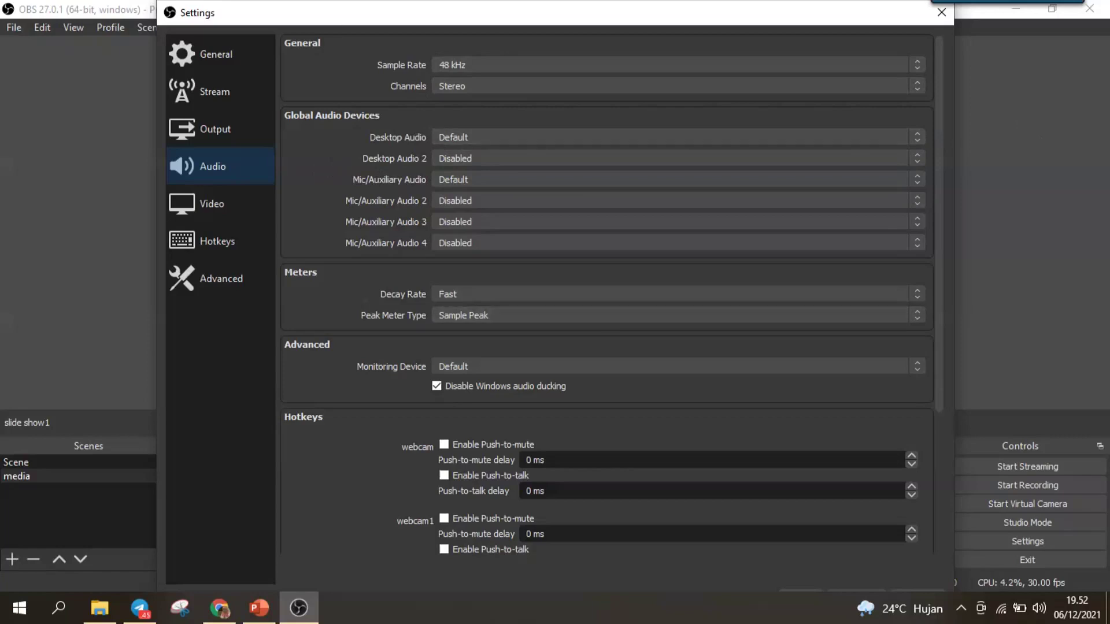
pyautogui.moveTo(344, 1); pyautogui.dragTo(344, 42)
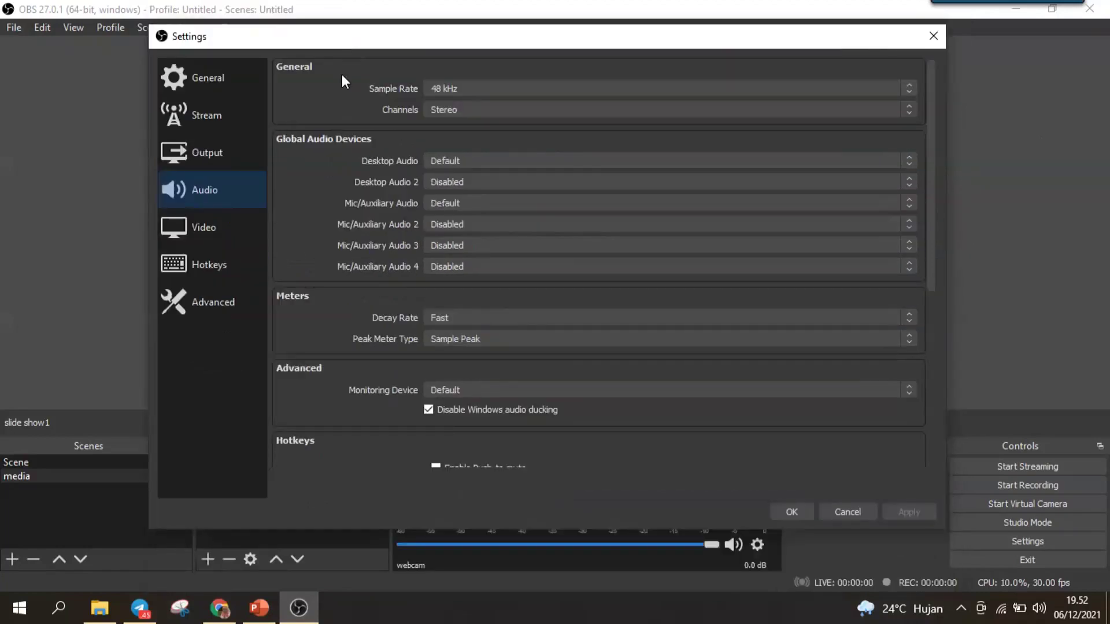
pyautogui.click(200, 230)
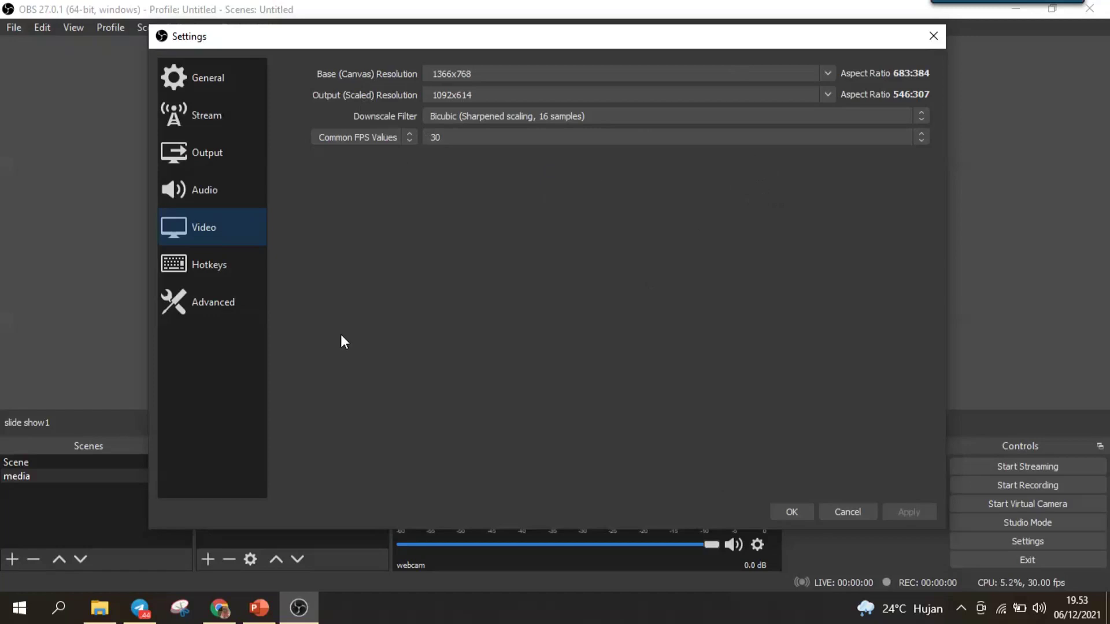
# Try to clear the Start, Stop, Pause and Unpause Recording hotkeys
pyautogui.click(209, 272)
pyautogui.click(494, 181)
pyautogui.press('BackSpace')
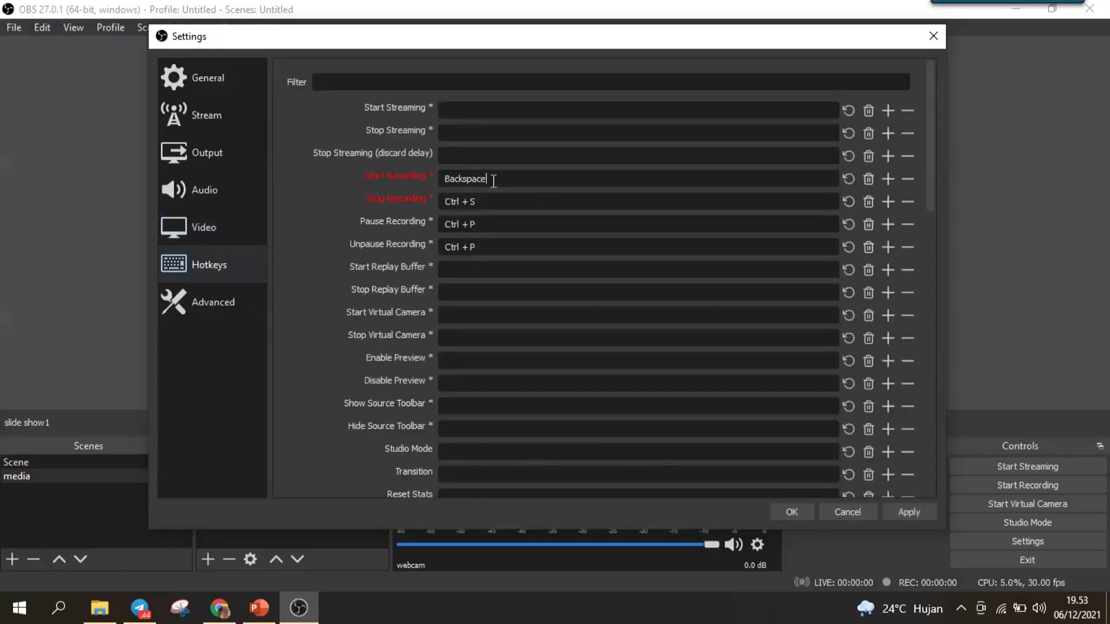
pyautogui.click(490, 202)
pyautogui.press('BackSpace')
pyautogui.click(487, 226)
pyautogui.press('BackSpace')
pyautogui.click(490, 248)
pyautogui.press('BackSpace')
# Set the recording hotkeys to Ctrl+M for start, Ctrl+S for stop and Ctrl+P for pause and unpause, and accept the settings
pyautogui.click(496, 181)
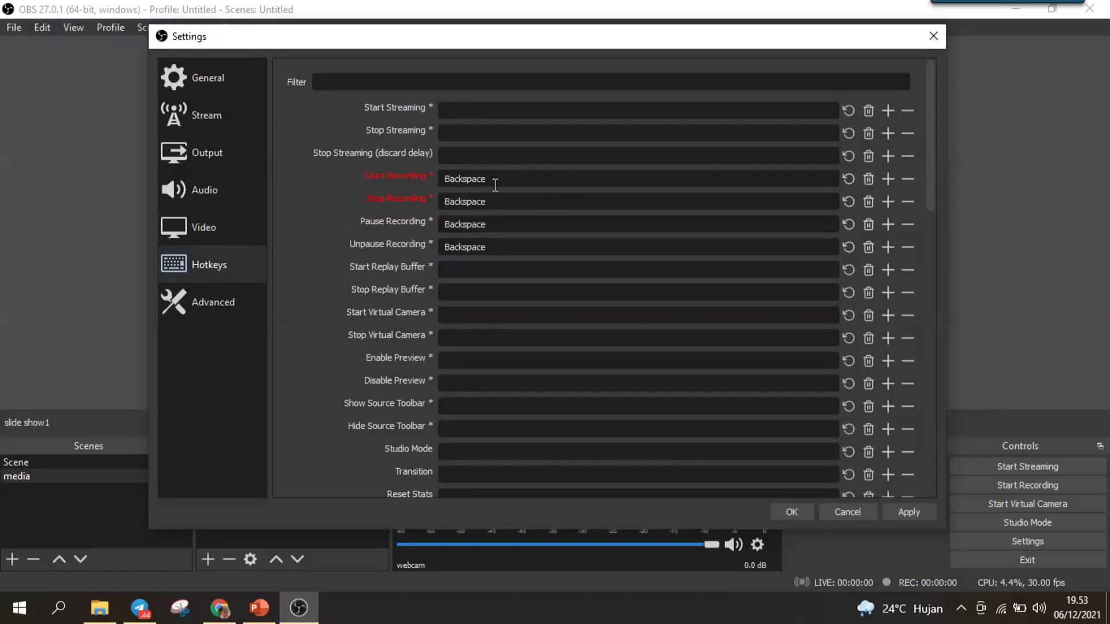
pyautogui.press('ctrl')
pyautogui.hotkey('ctrl', 'm')
pyautogui.hotkey('ctrl', 's')
pyautogui.click(496, 227)
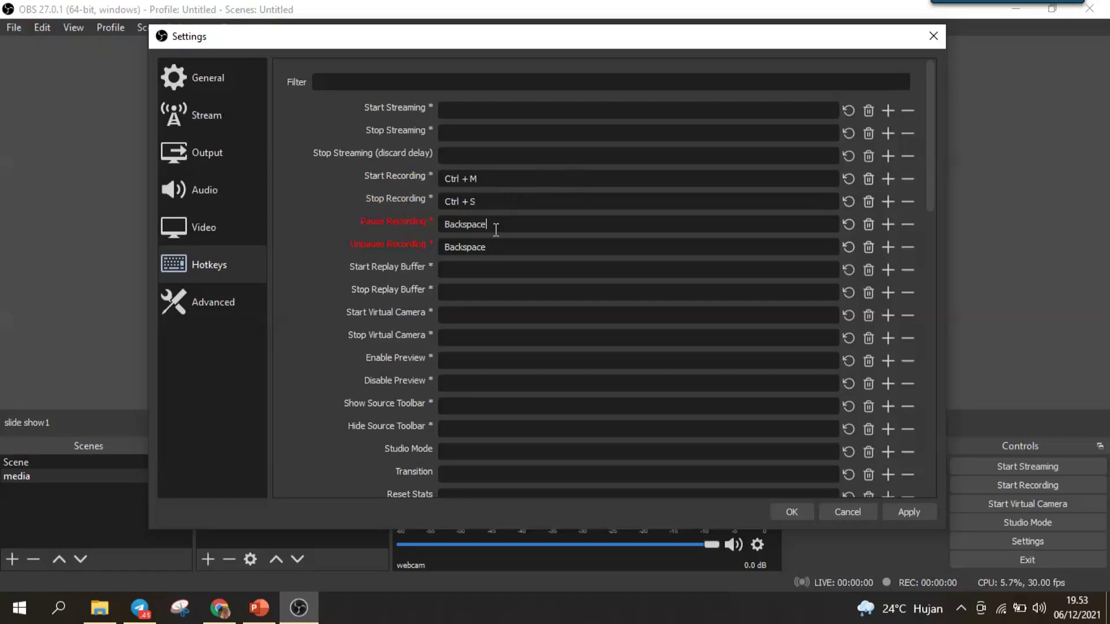
pyautogui.hotkey('ctrl', 'p')
pyautogui.hotkey('ctrl', 'p')
pyautogui.click(795, 511)
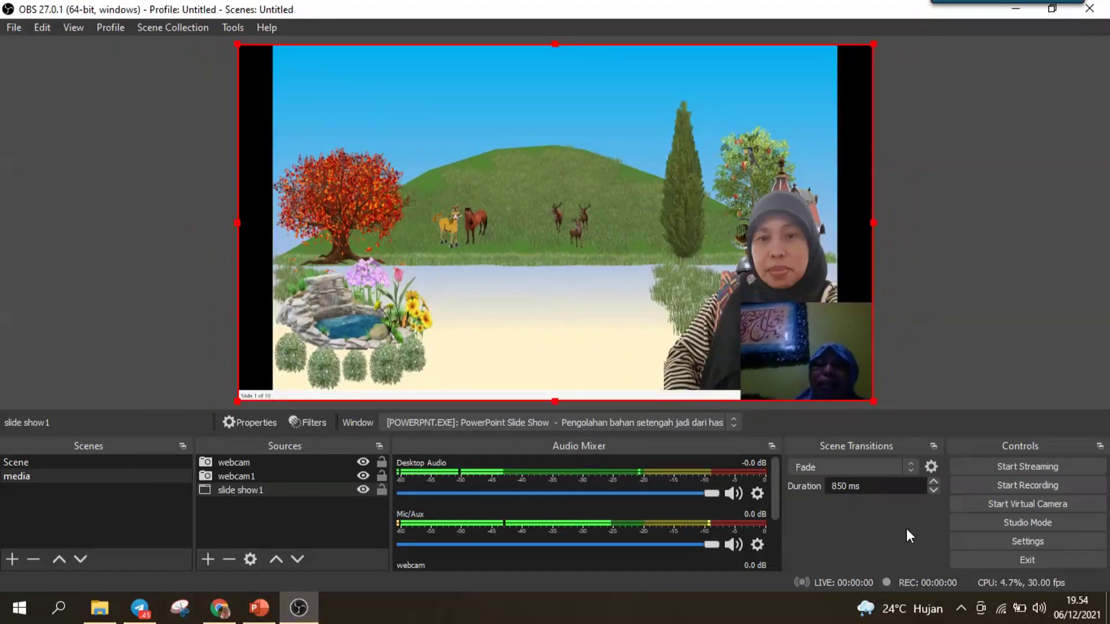
# Switch to the running PowerPoint slide show window
pyautogui.click(225, 609)
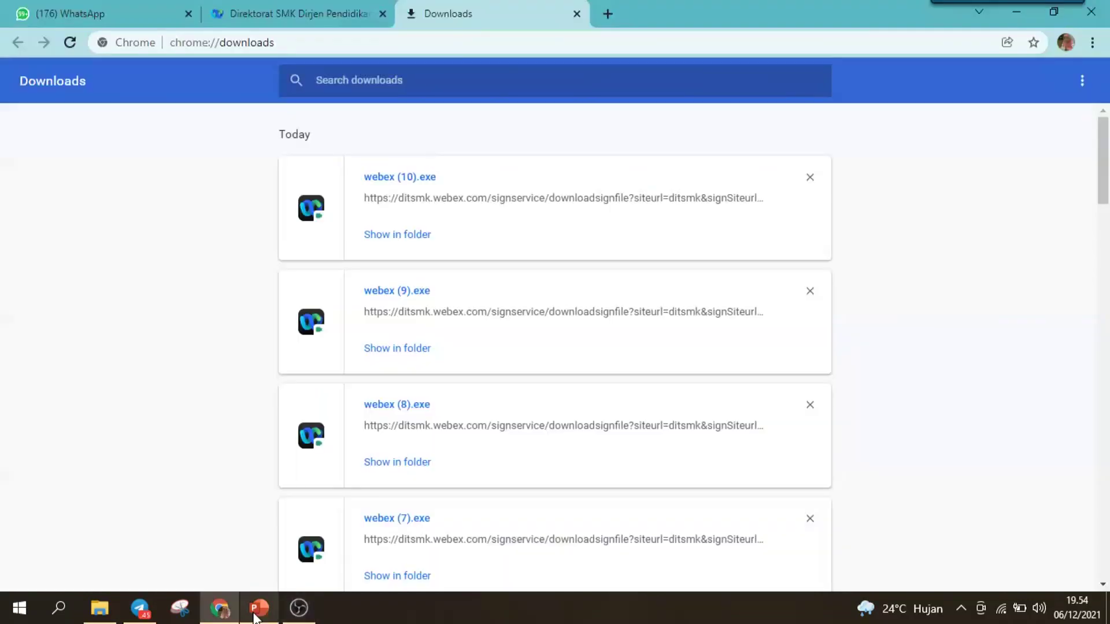
pyautogui.click(260, 608)
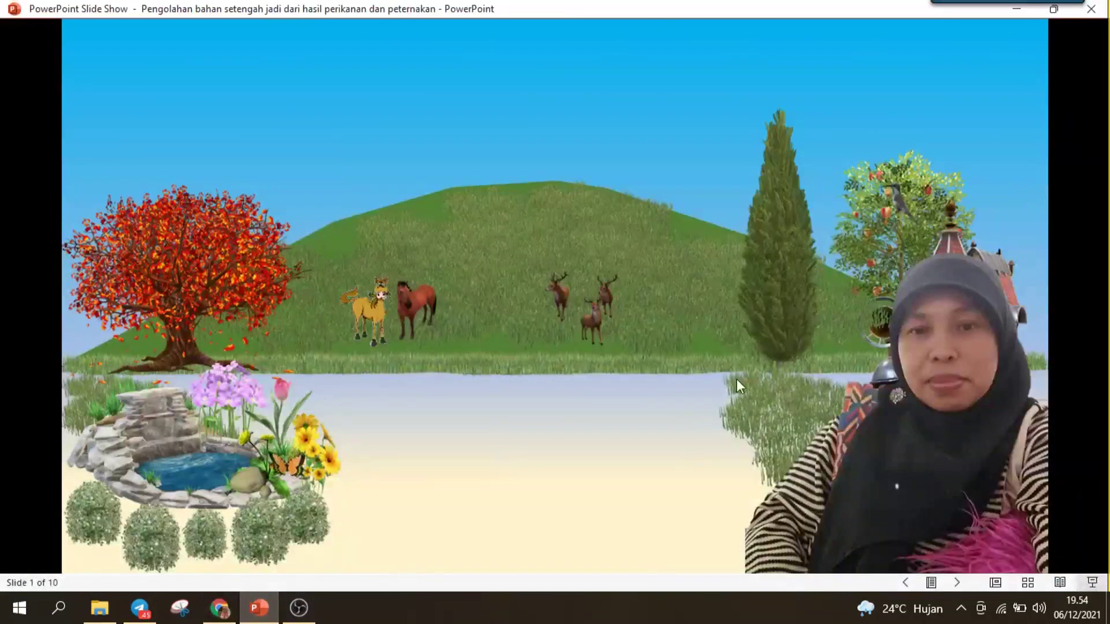
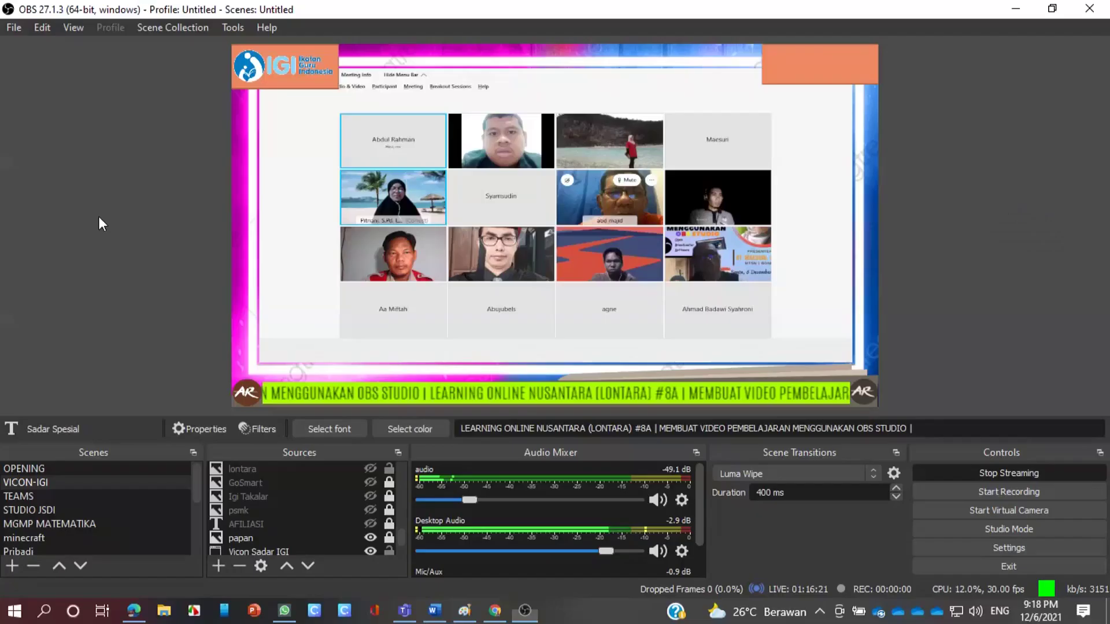
# Deselect the running-text source and look through the list of scenes
pyautogui.click(991, 214)
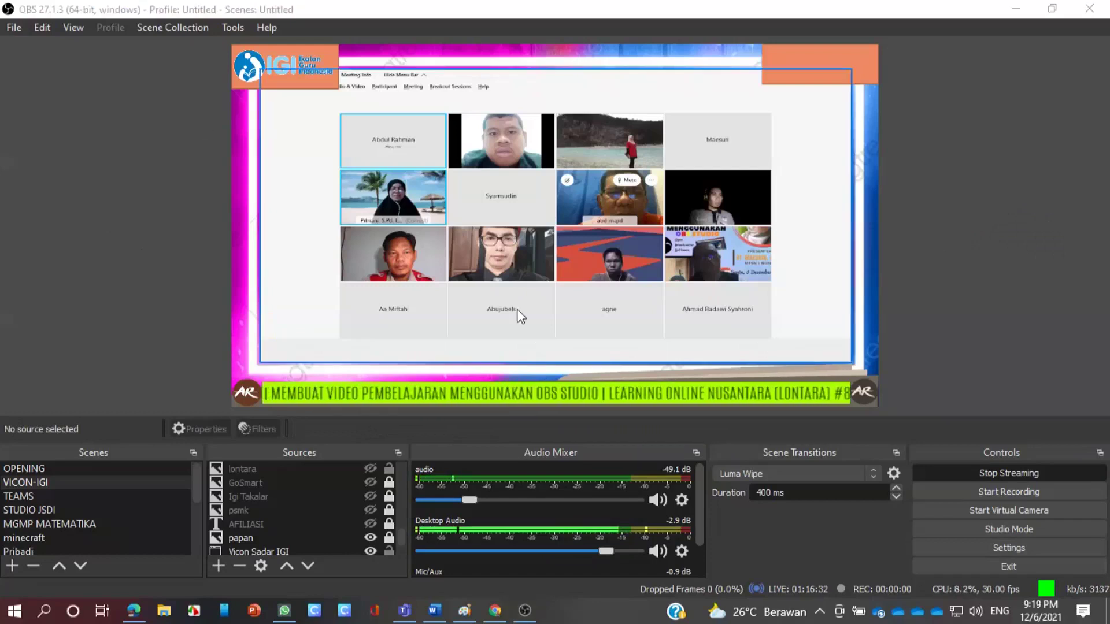
pyautogui.scroll(-3, 123, 501)
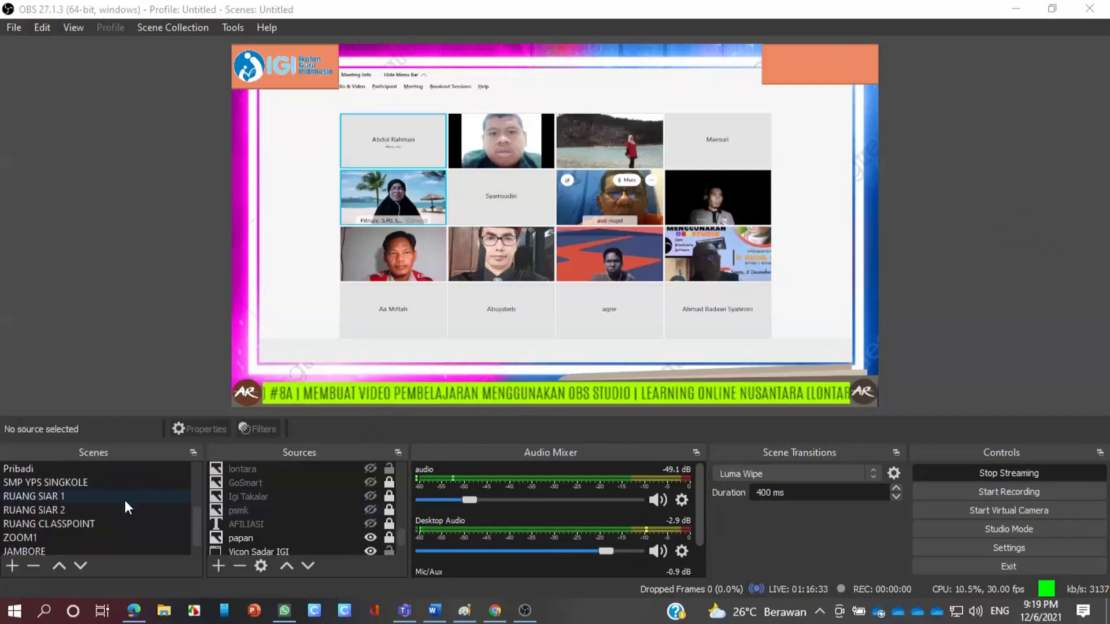
pyautogui.scroll(3, 102, 526)
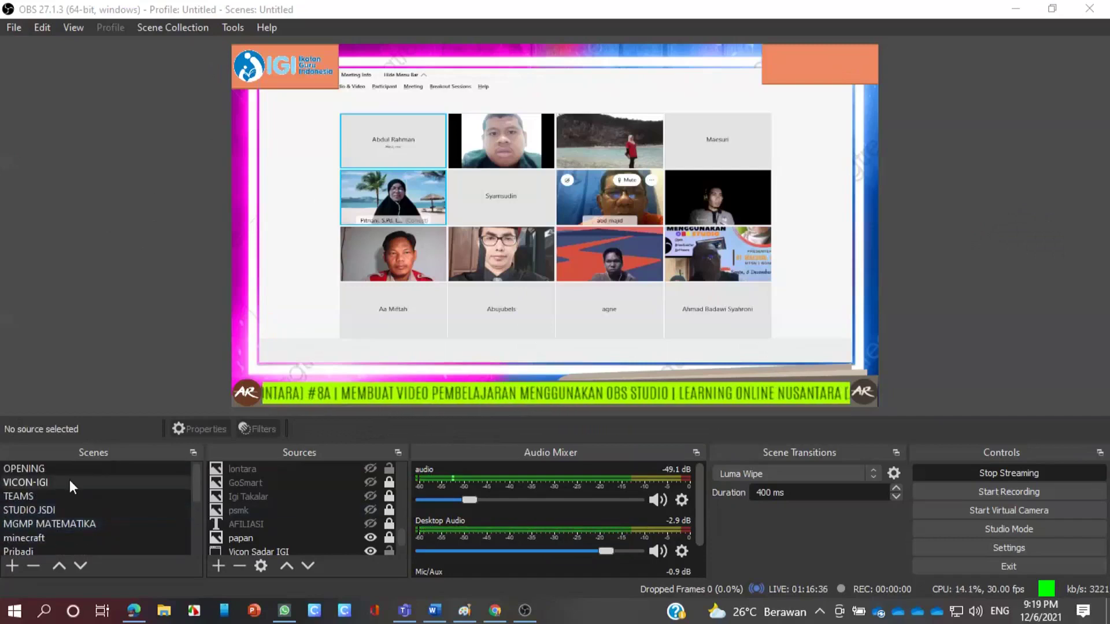
pyautogui.scroll(-3, 70, 503)
pyautogui.scroll(3, 79, 529)
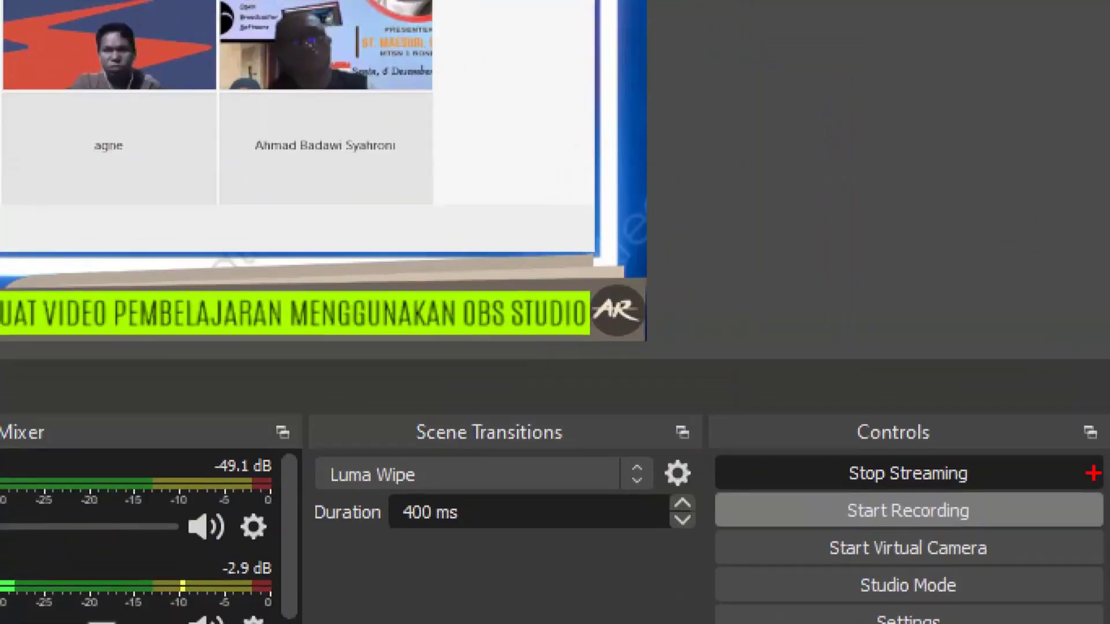
pyautogui.moveTo(799, 437)
pyautogui.mouseDown()
pyautogui.moveTo(930, 432)
pyautogui.moveTo(1000, 450)
pyautogui.moveTo(1007, 478)
pyautogui.moveTo(983, 495)
pyautogui.moveTo(825, 487)
pyautogui.moveTo(781, 473)
pyautogui.moveTo(778, 446)
pyautogui.mouseUp()
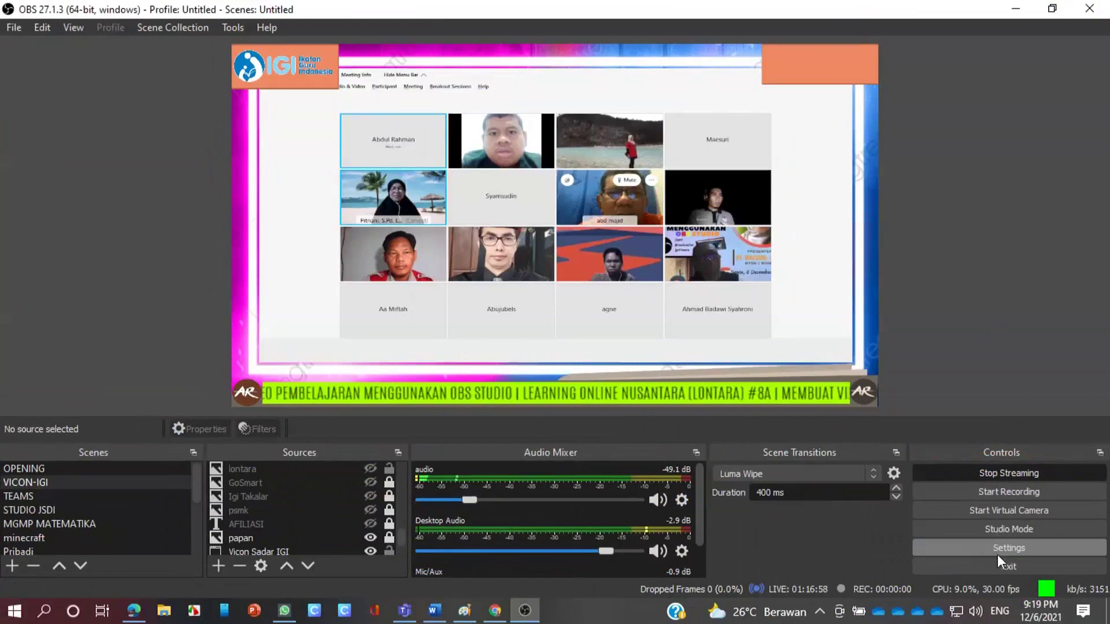
# Examine the service, server and stream key fields in the Stream settings, then close the settings
pyautogui.click(997, 549)
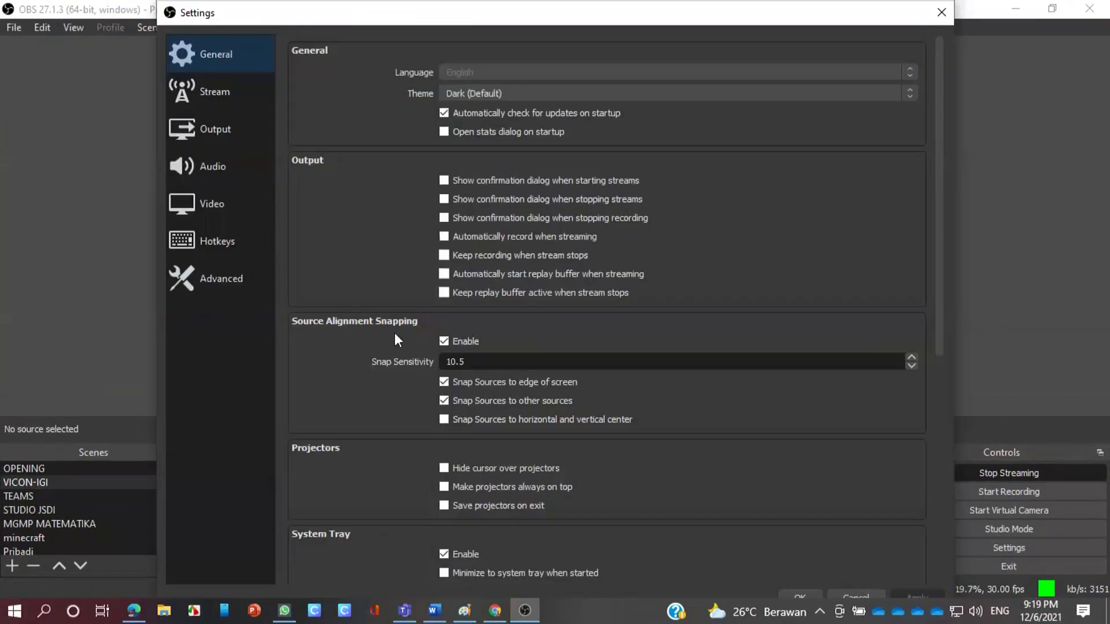
pyautogui.click(94, 149)
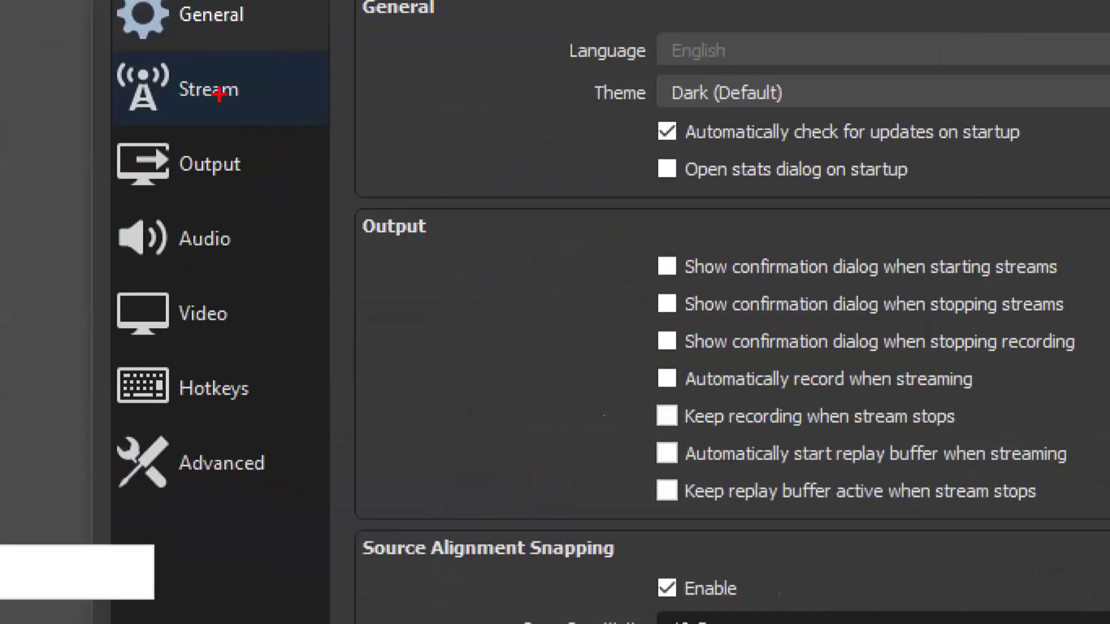
pyautogui.moveTo(234, 85)
pyautogui.mouseDown()
pyautogui.moveTo(191, 86)
pyautogui.moveTo(228, 117)
pyautogui.mouseUp()
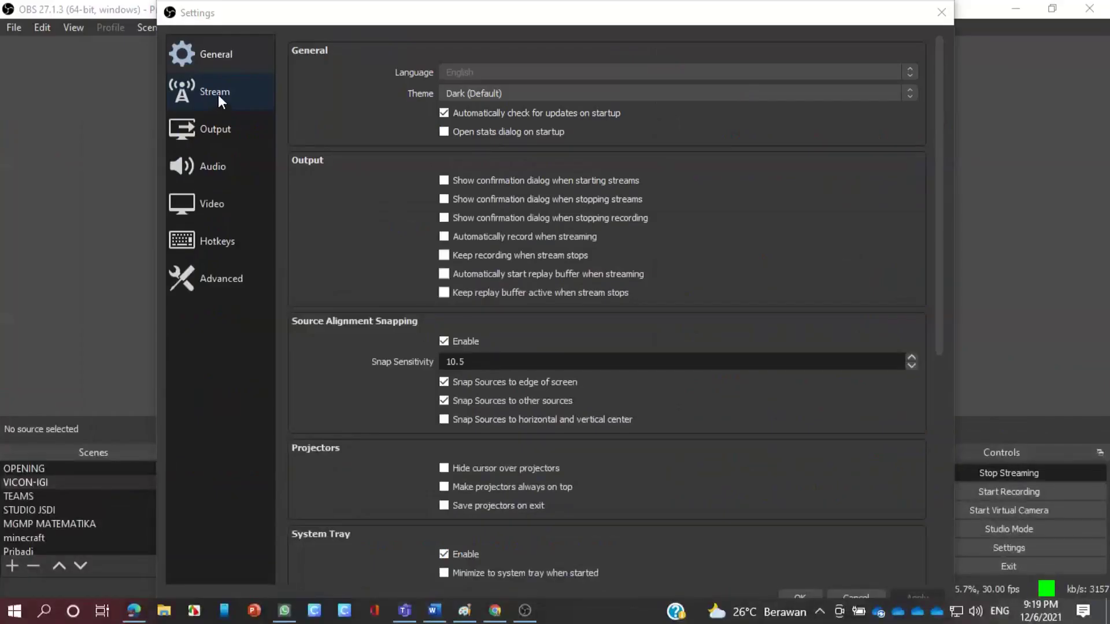
pyautogui.click(214, 96)
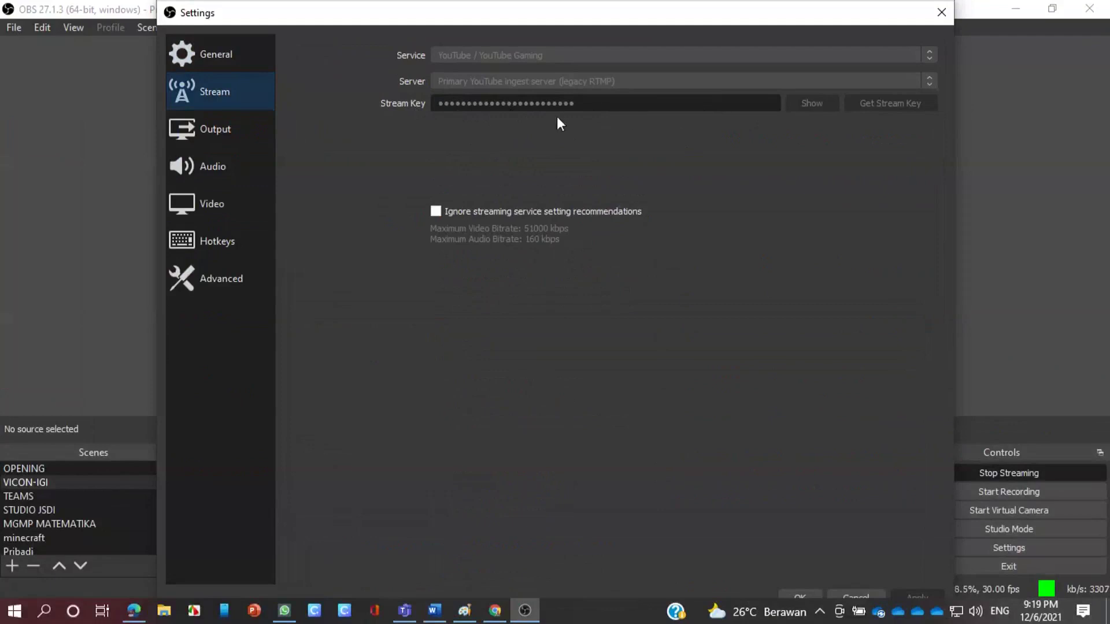
pyautogui.click(941, 13)
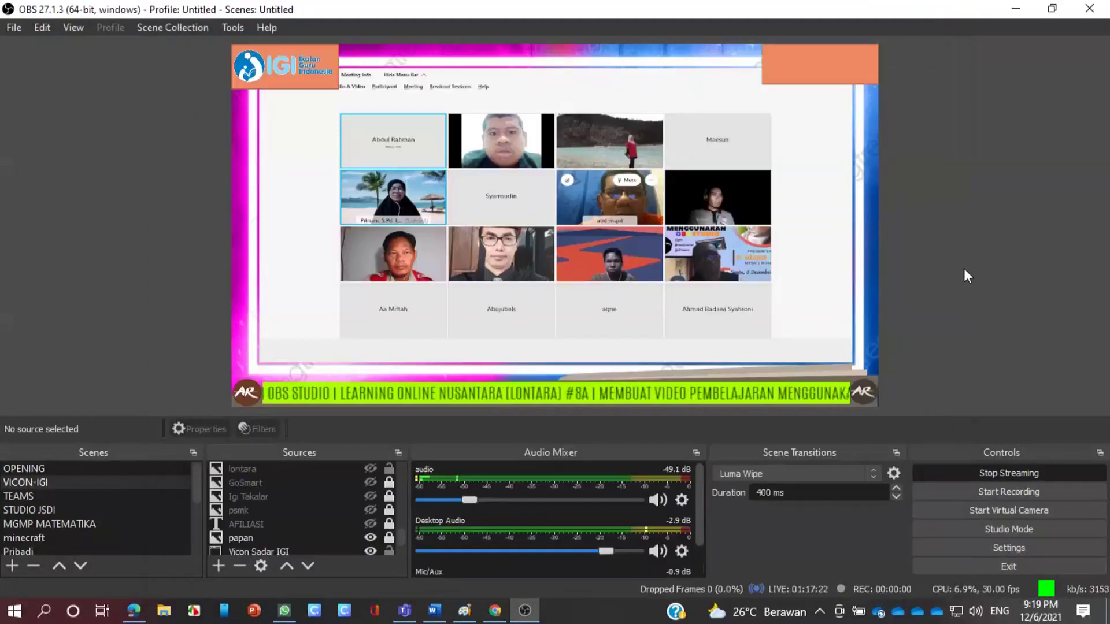
# Switch to the YouTube Studio live stream page in Chrome and show its streaming settings
pyautogui.hotkey('alt', 'Tab')
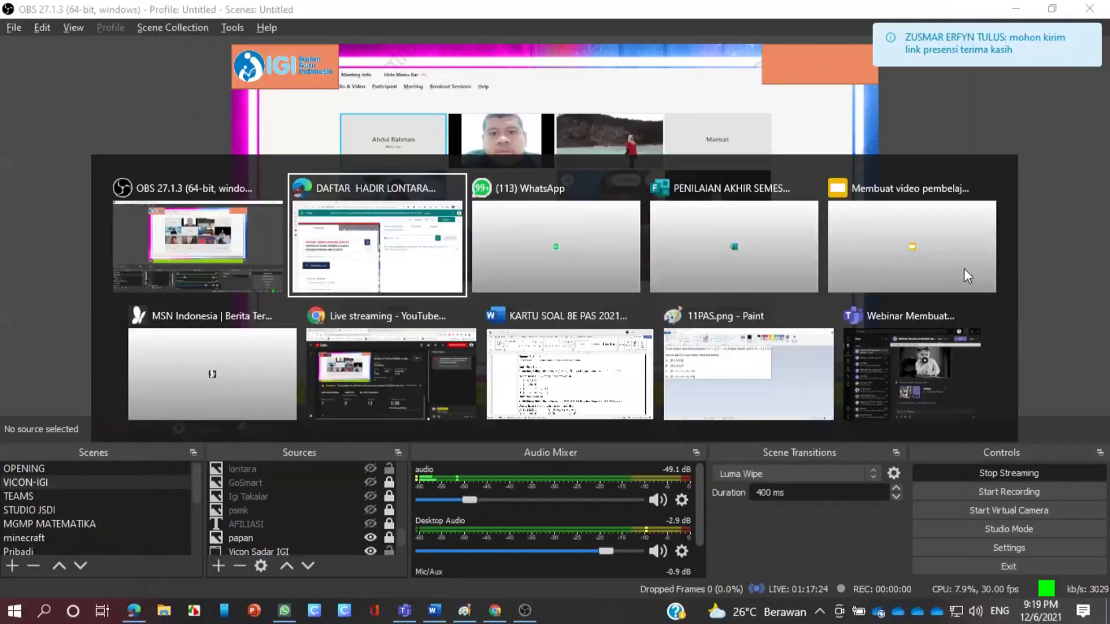
pyautogui.press('Tab')
pyautogui.press('Tab')
pyautogui.press('Tab')
pyautogui.press('Tab')
pyautogui.press('Tab')
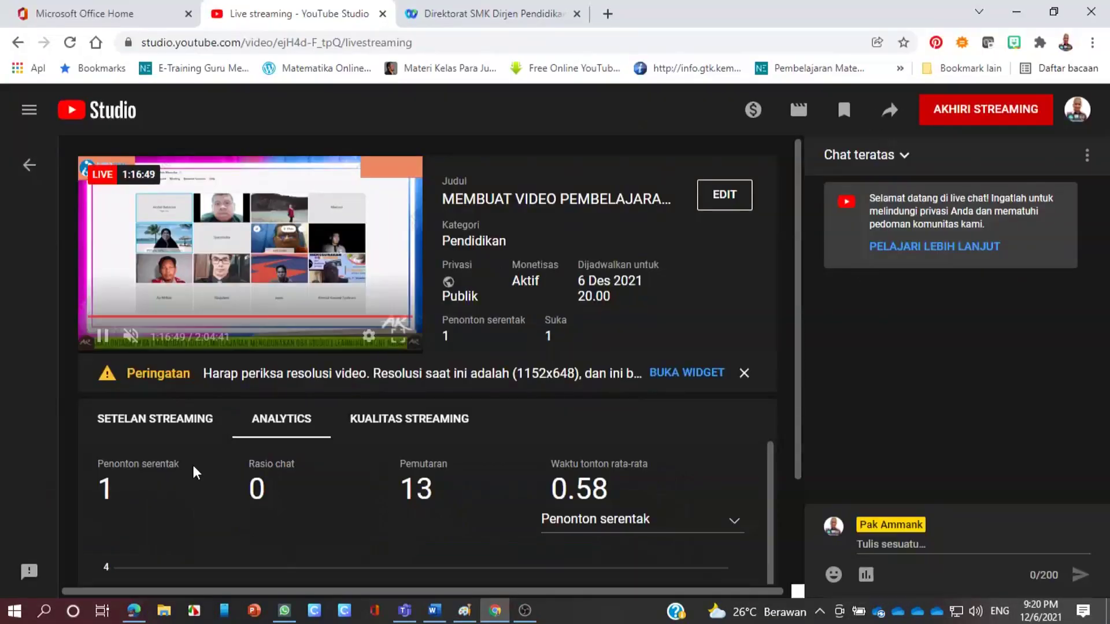
pyautogui.click(156, 428)
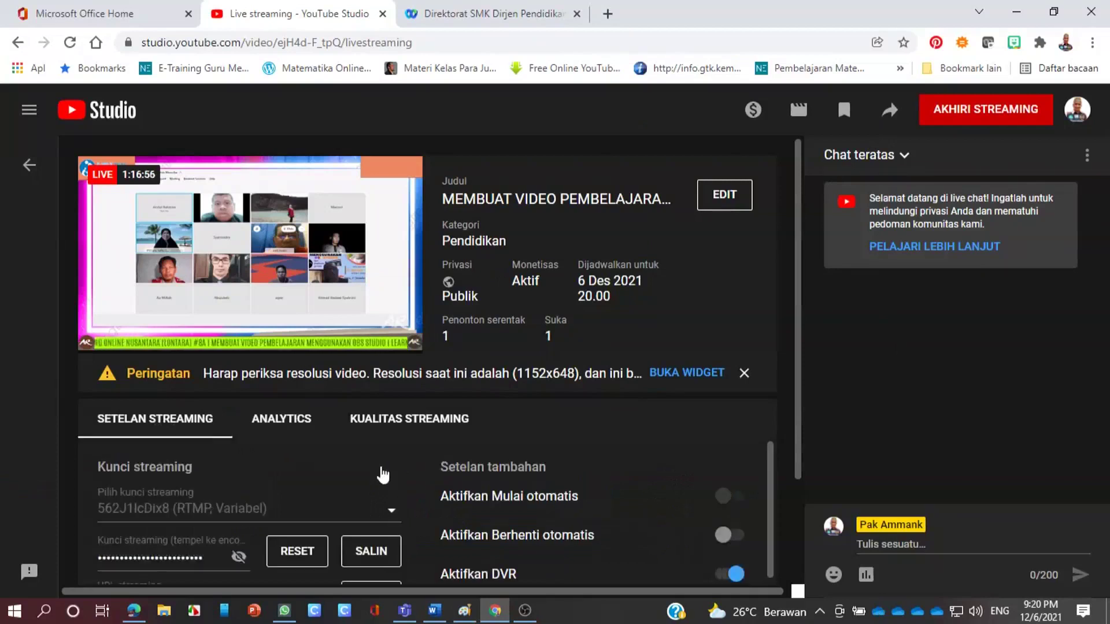
# Examine the stream key field and its copy option in the YouTube streaming settings
pyautogui.scroll(-2, 347, 485)
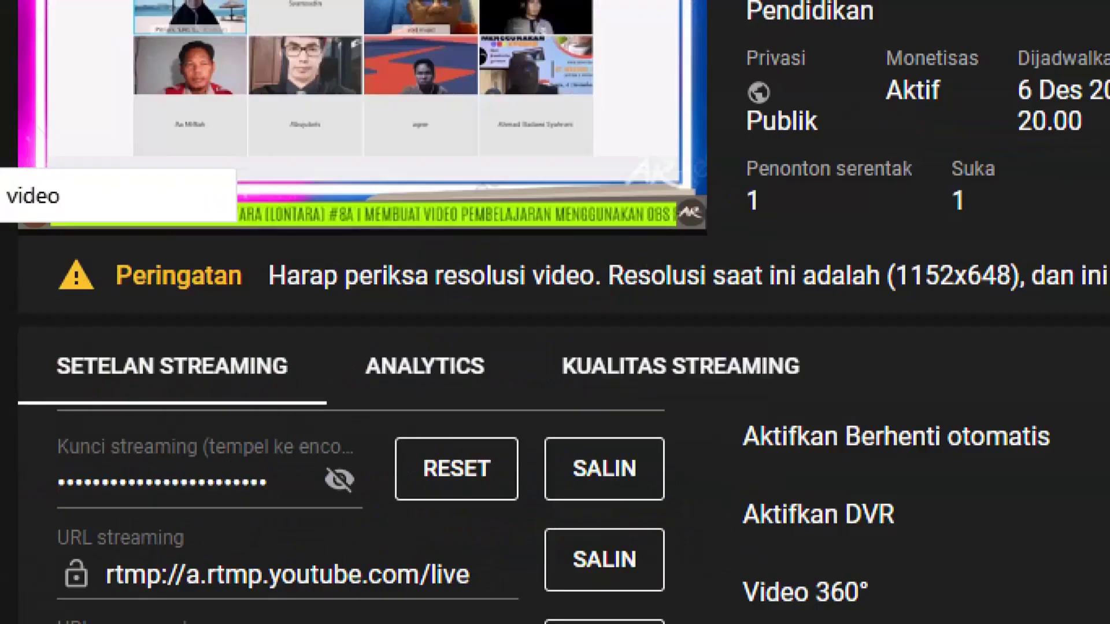
pyautogui.moveTo(50, 437)
pyautogui.mouseDown()
pyautogui.moveTo(129, 429)
pyautogui.moveTo(289, 441)
pyautogui.moveTo(300, 514)
pyautogui.moveTo(81, 514)
pyautogui.moveTo(51, 438)
pyautogui.mouseUp()
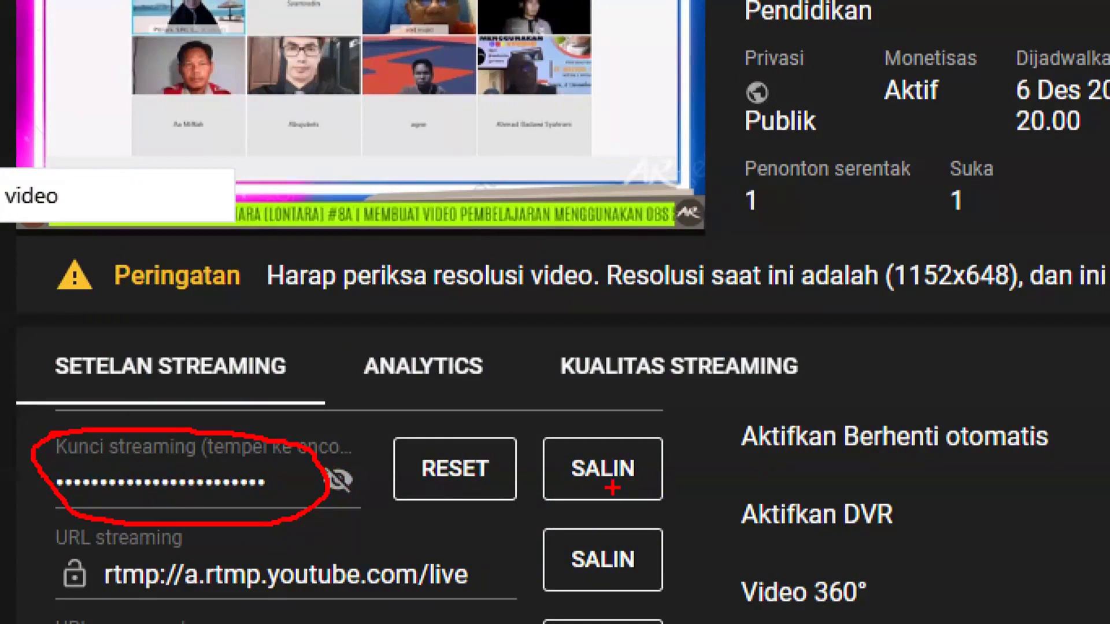
pyautogui.moveTo(675, 450)
pyautogui.mouseDown()
pyautogui.moveTo(607, 422)
pyautogui.moveTo(551, 472)
pyautogui.moveTo(574, 505)
pyautogui.moveTo(636, 516)
pyautogui.moveTo(684, 479)
pyautogui.moveTo(671, 428)
pyautogui.mouseUp()
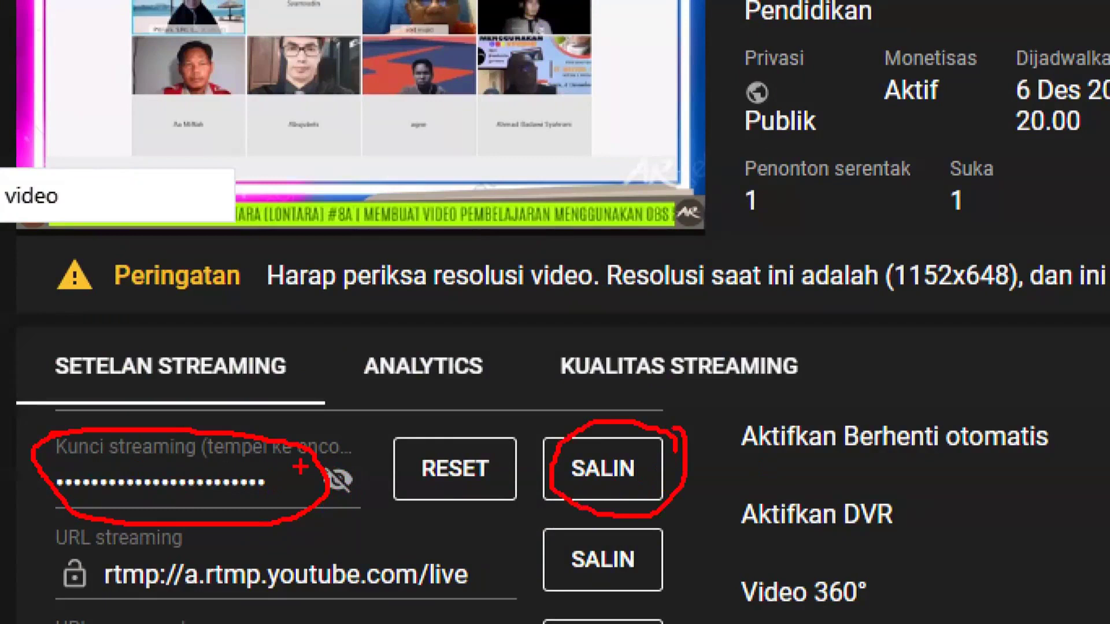
pyautogui.moveTo(300, 470); pyautogui.dragTo(338, 440)
pyautogui.moveTo(675, 468); pyautogui.dragTo(720, 462)
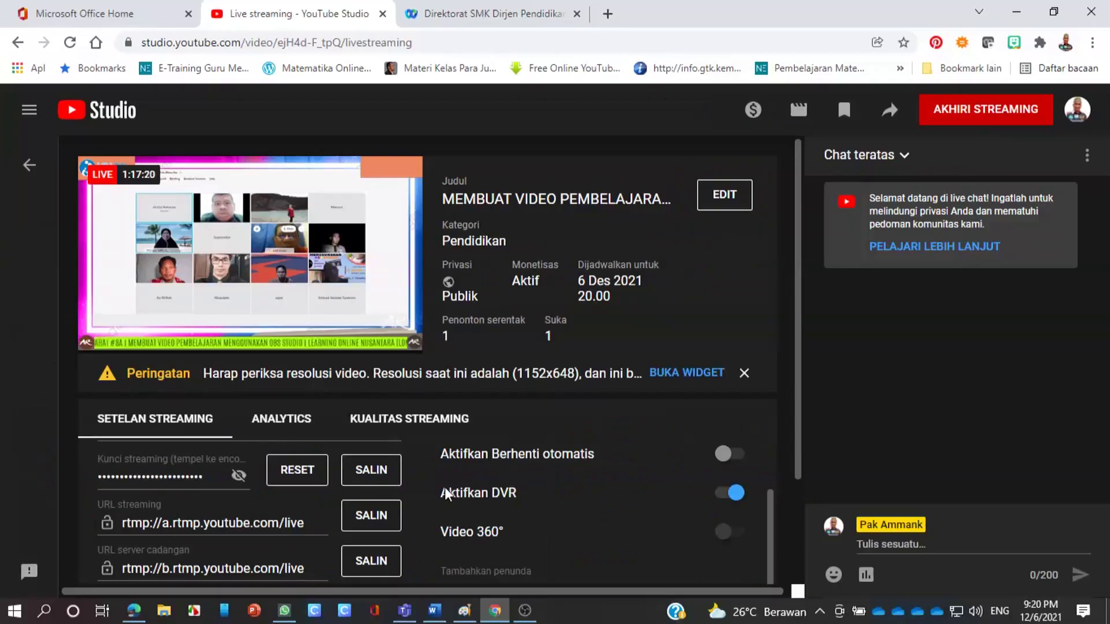
# Return to OBS, check where the stream key goes in the Stream settings, and close the settings
pyautogui.click(524, 611)
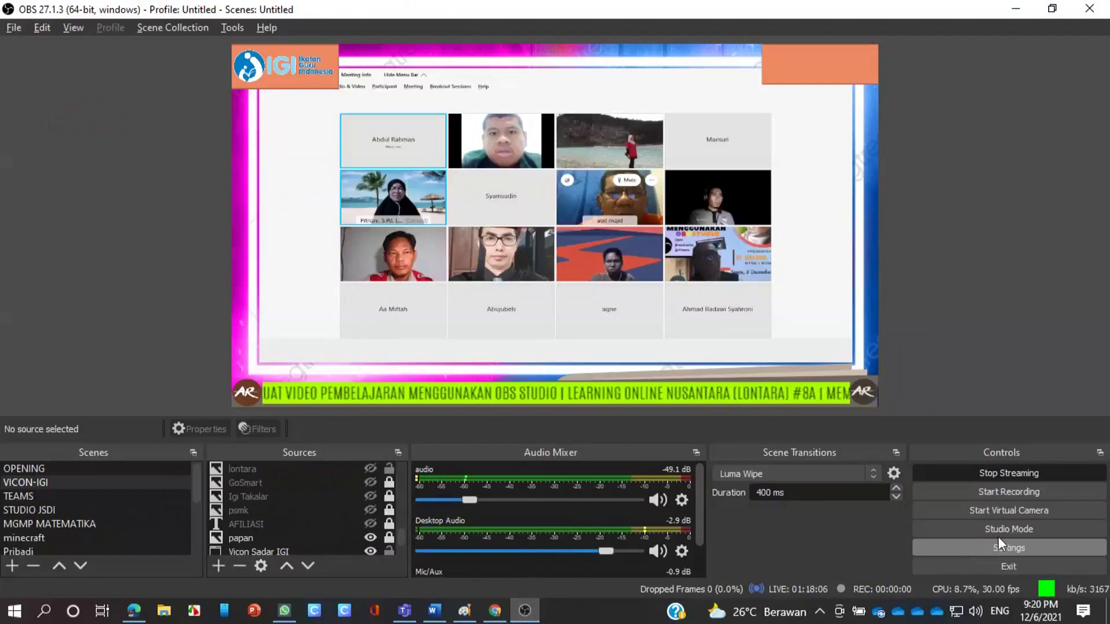
pyautogui.click(983, 547)
pyautogui.click(225, 96)
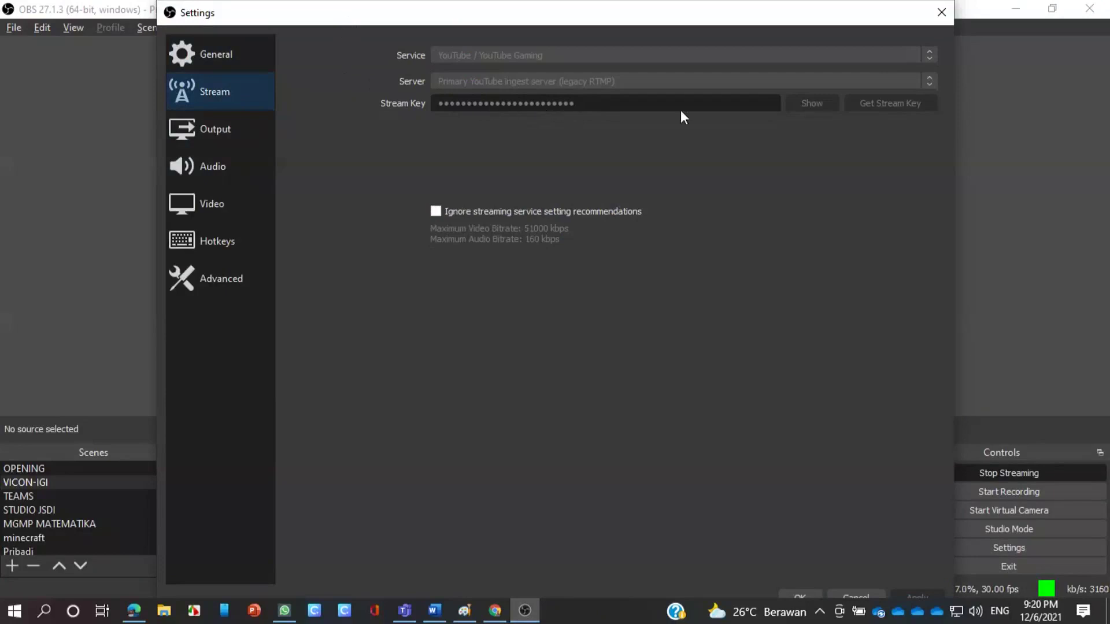
pyautogui.click(940, 13)
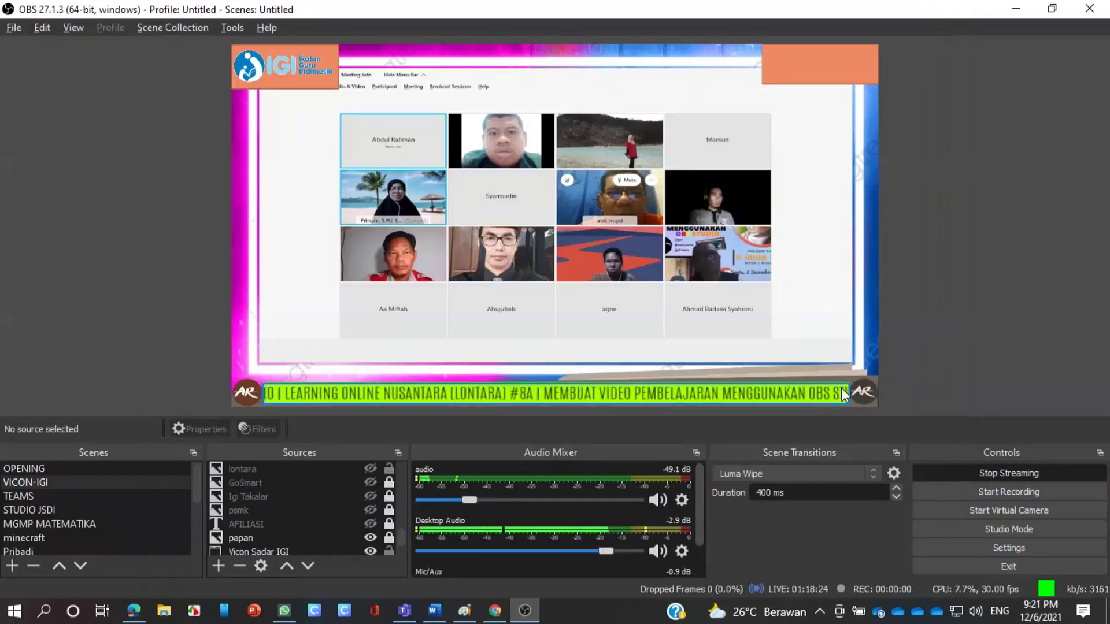
# Revisit the YouTube Studio live stream page and switch back to OBS
pyautogui.hotkey('alt', 'Tab')
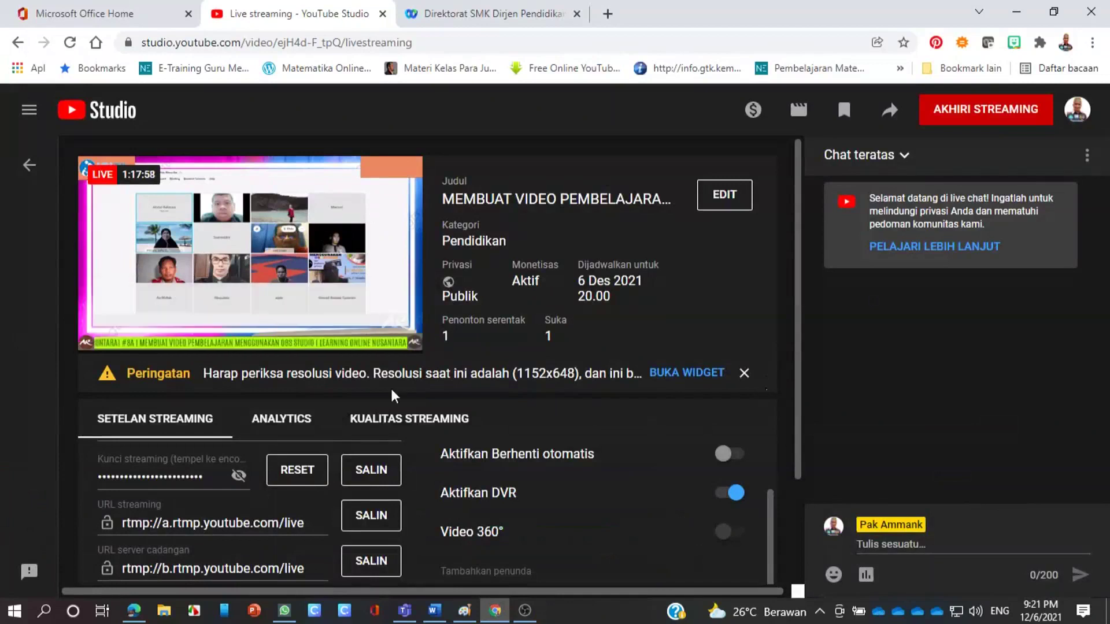
pyautogui.hotkey('alt', 'Tab')
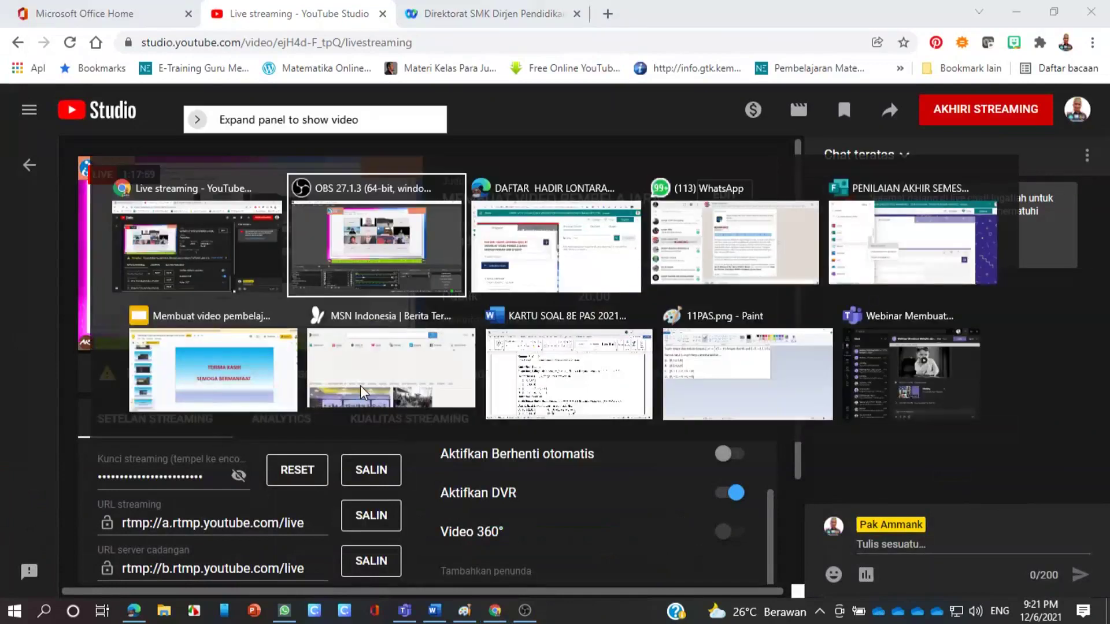